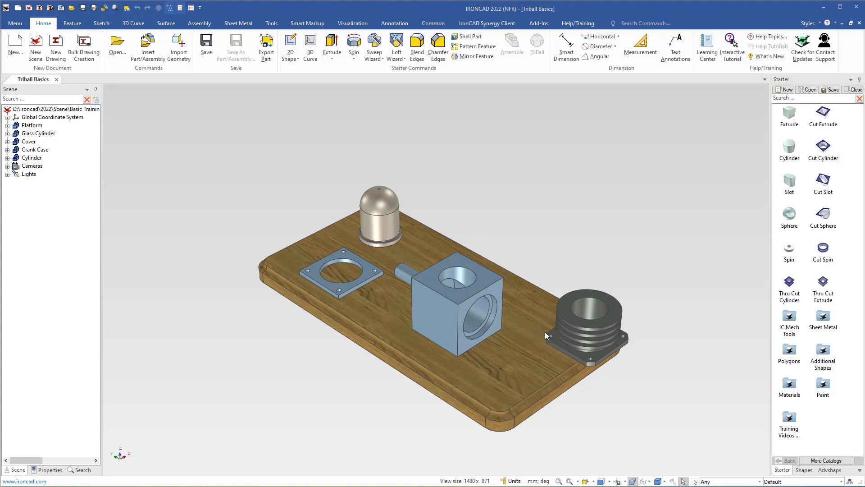
Move the Cylinder part by its anchor onto the Crank Case's side face and back onto the platform's corner
{"action": "left_click", "coordinate": [571, 333]}
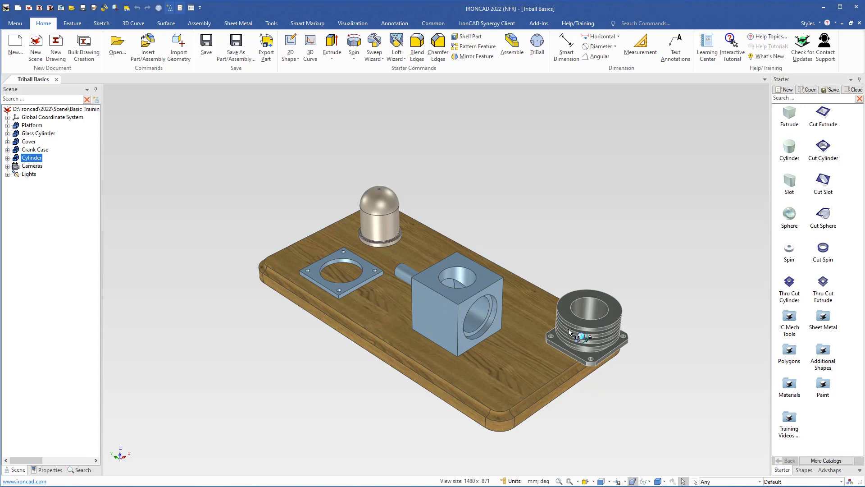
{"action": "left_click_drag", "start_coordinate": [568, 329], "coordinate": [419, 306]}
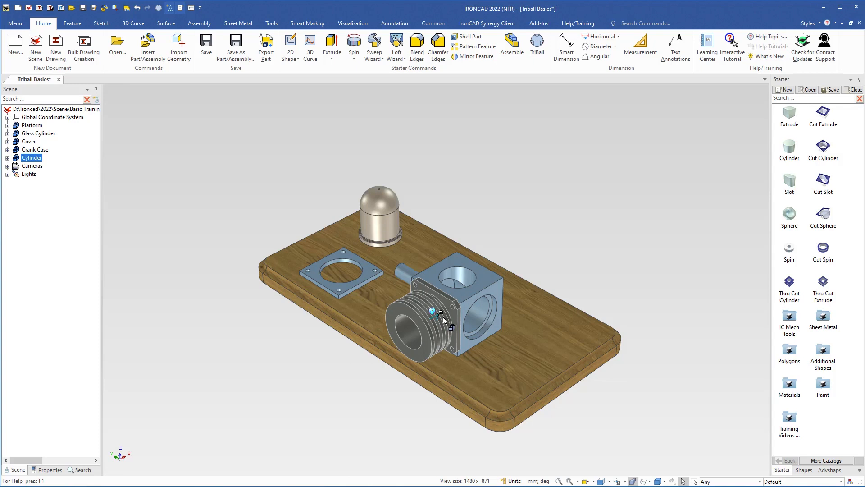
{"action": "left_click_drag", "start_coordinate": [437, 317], "coordinate": [585, 346]}
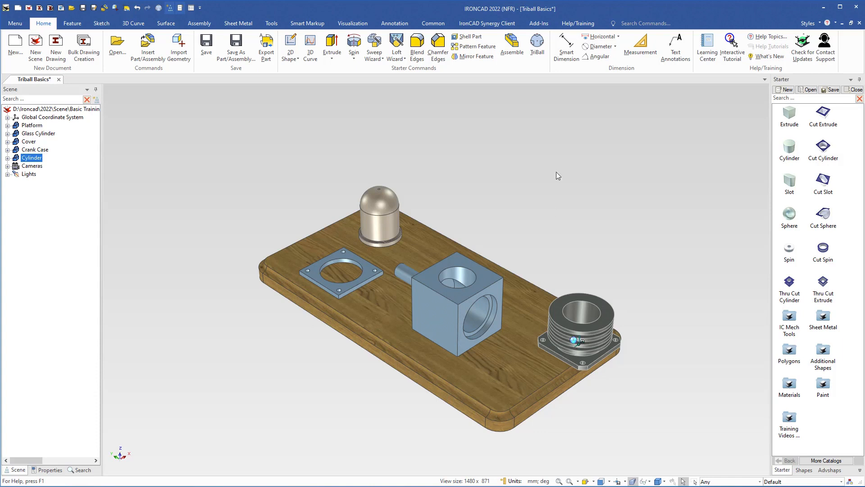
{"action": "left_click", "coordinate": [192, 24]}
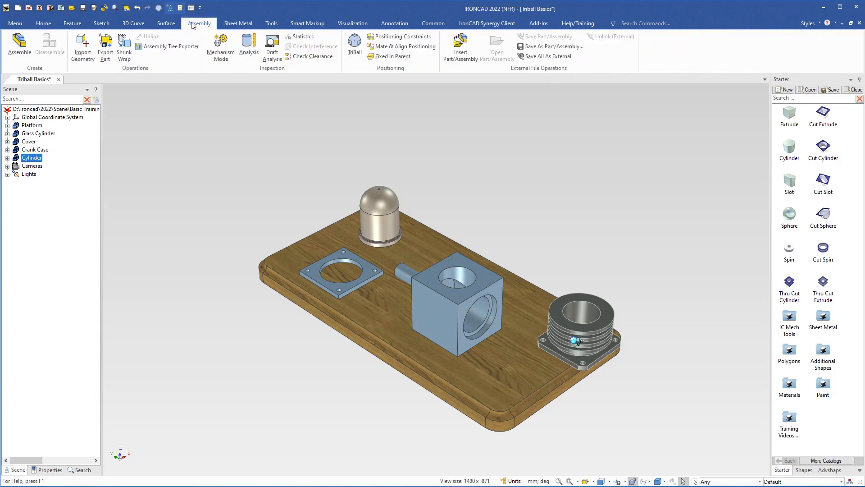
{"action": "left_click", "coordinate": [269, 25]}
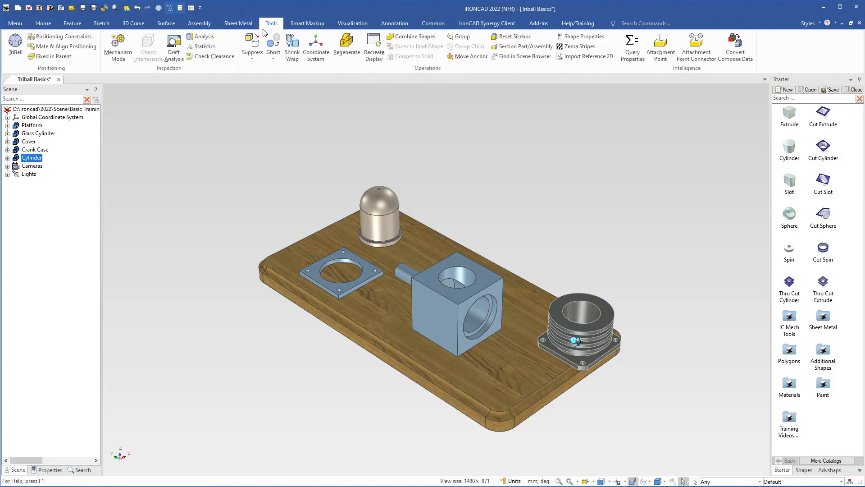
{"action": "left_click", "coordinate": [43, 24]}
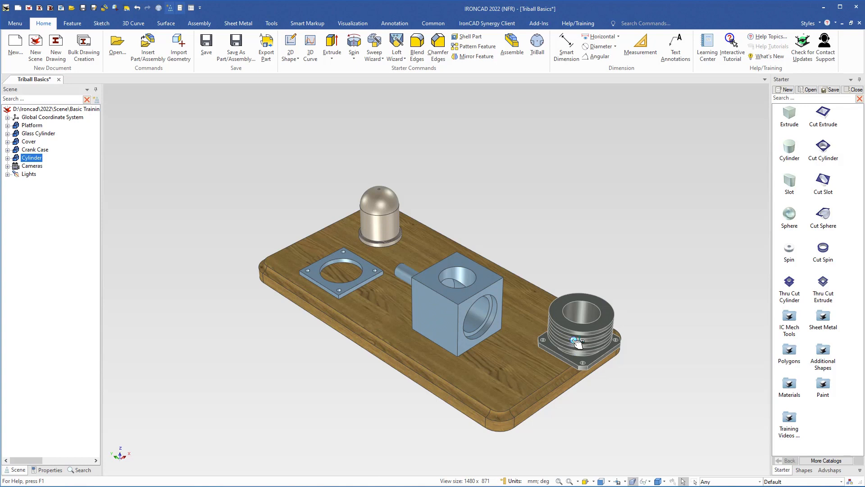
Activate the TriBall on the Cylinder and move the part freely to the Crank Case and back to the platform's corner
{"action": "key", "text": "F10"}
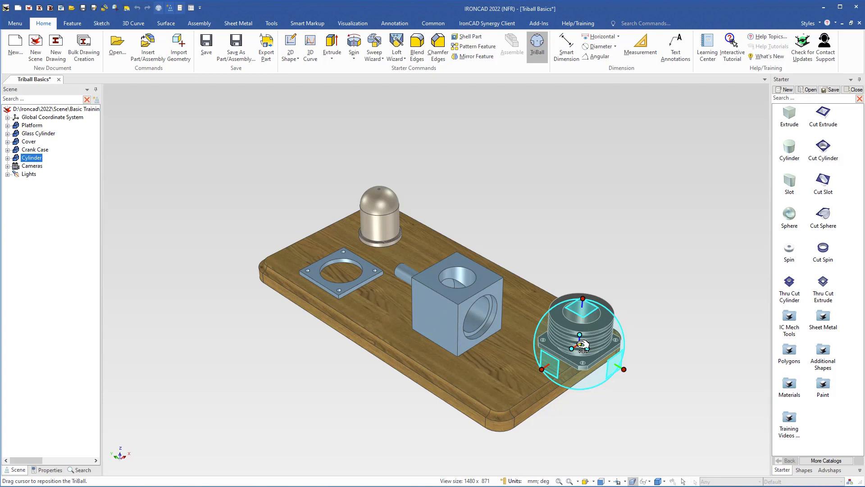
{"action": "left_click_drag", "start_coordinate": [582, 347], "coordinate": [438, 319]}
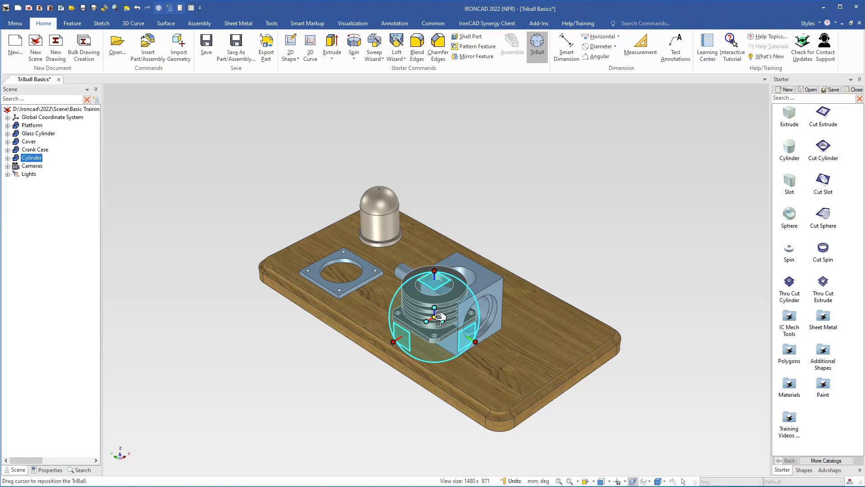
{"action": "left_click_drag", "start_coordinate": [439, 318], "coordinate": [585, 341]}
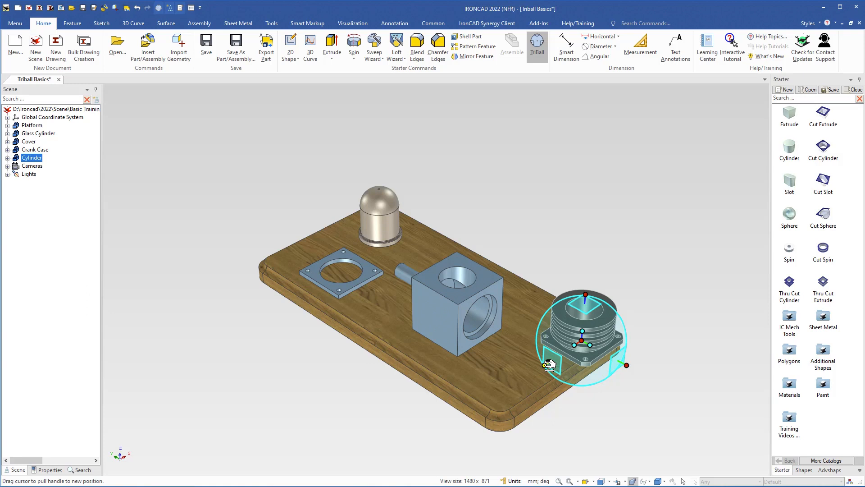
Move the Cylinder along the TriBall axes, about 87.6 mm across the platform, 152.7 mm along it and 113.2 mm upward
{"action": "left_click_drag", "start_coordinate": [549, 365], "coordinate": [469, 417]}
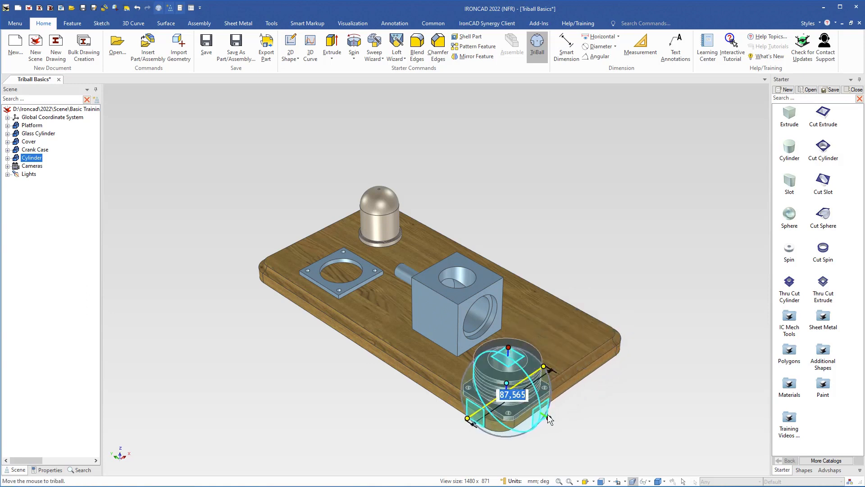
{"action": "left_click_drag", "start_coordinate": [549, 418], "coordinate": [548, 411]}
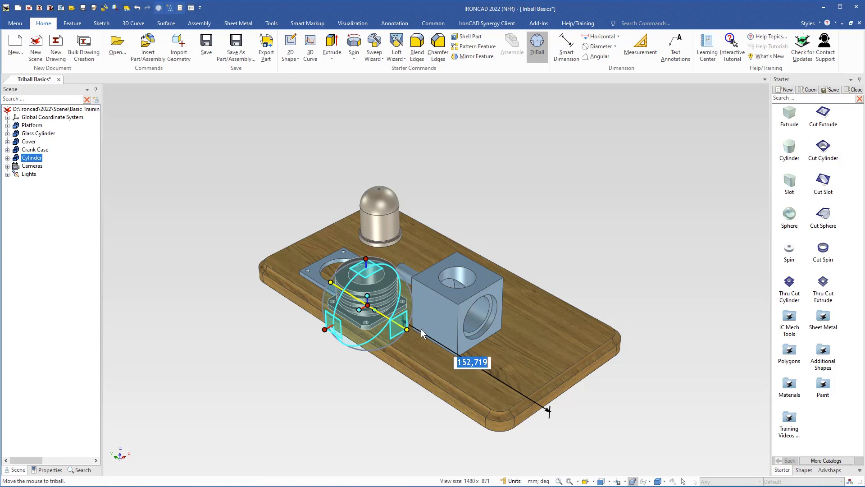
{"action": "left_click", "coordinate": [367, 260]}
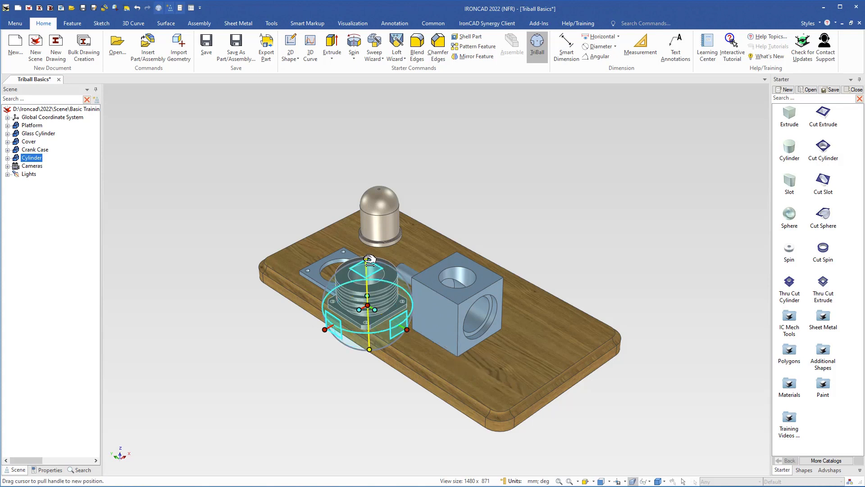
{"action": "left_click_drag", "start_coordinate": [367, 260], "coordinate": [360, 135]}
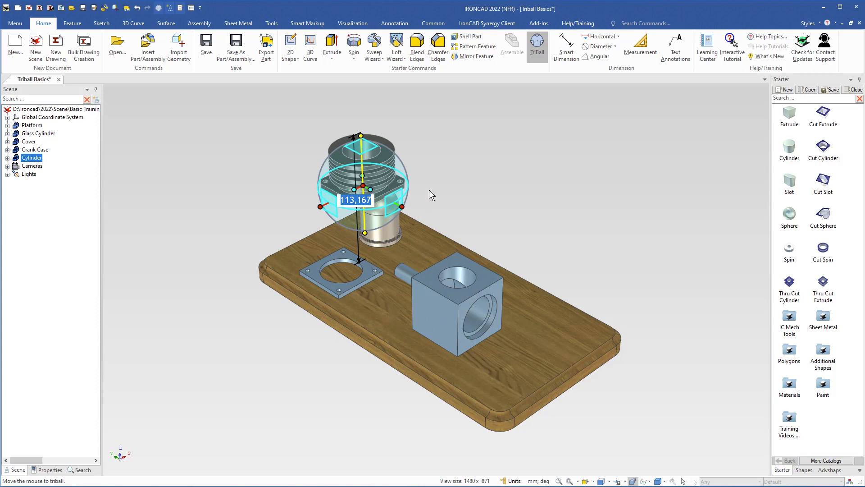
{"action": "key", "text": "Return"}
Move the raised Cylinder by the TriBall centre so it snaps onto the platform's top face between the Cover and Crank Case
{"action": "middle_click_drag", "start_coordinate": [370, 285], "coordinate": [387, 268]}
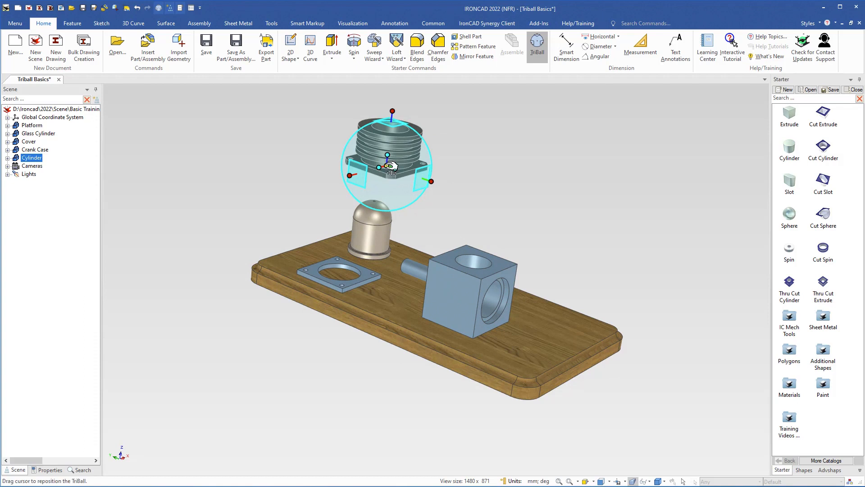
{"action": "left_click_drag", "start_coordinate": [391, 168], "coordinate": [397, 286]}
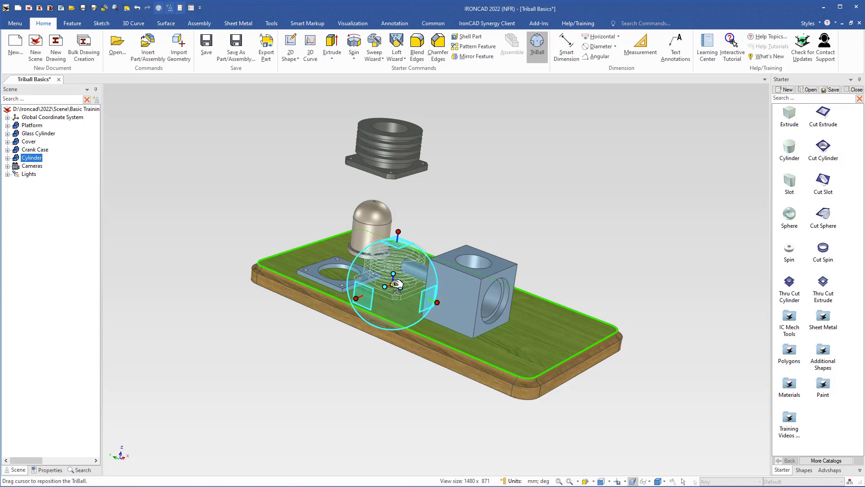
{"action": "mouse_move", "coordinate": [396, 286]}
{"action": "left_mouse_down"}
{"action": "mouse_move", "coordinate": [373, 274]}
{"action": "mouse_move", "coordinate": [402, 228]}
{"action": "mouse_move", "coordinate": [456, 247]}
{"action": "mouse_move", "coordinate": [466, 269]}
{"action": "mouse_move", "coordinate": [406, 266]}
{"action": "mouse_move", "coordinate": [398, 291]}
{"action": "left_mouse_up"}
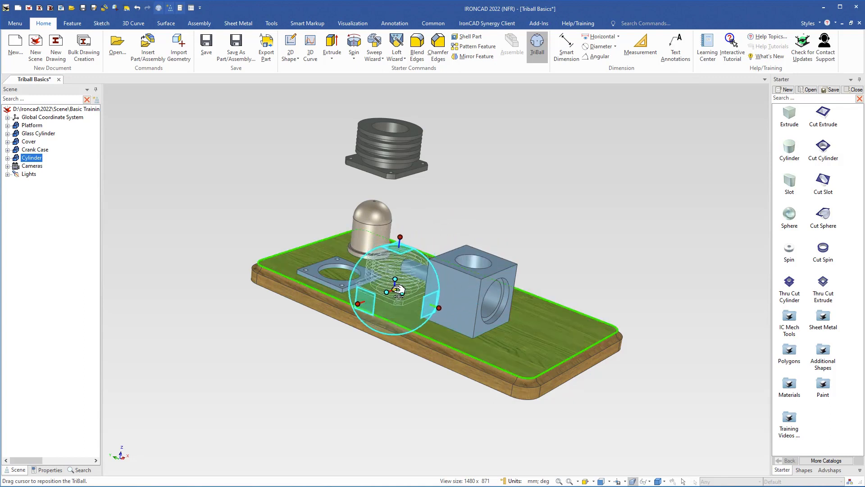
{"action": "left_click_drag", "start_coordinate": [398, 291], "coordinate": [397, 291]}
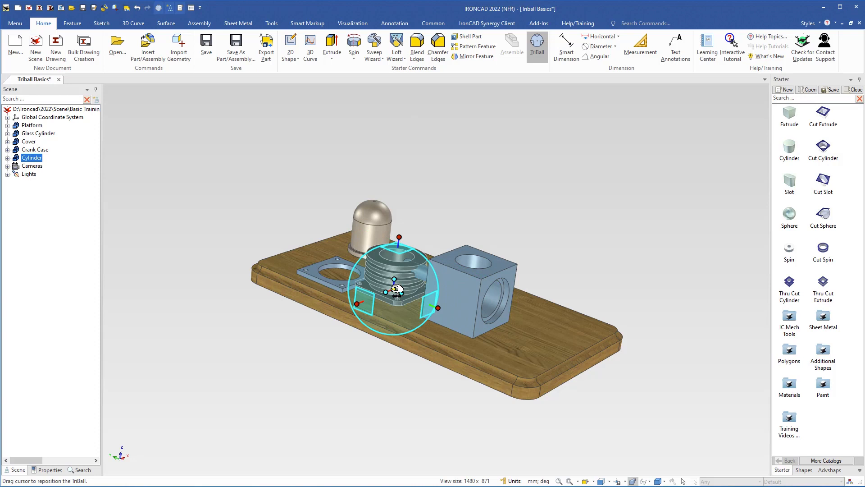
Slide the Cylinder about 68.4 mm across and 154 mm along the platform using the TriBall axis handles
{"action": "middle_click_drag", "start_coordinate": [411, 301], "coordinate": [380, 335]}
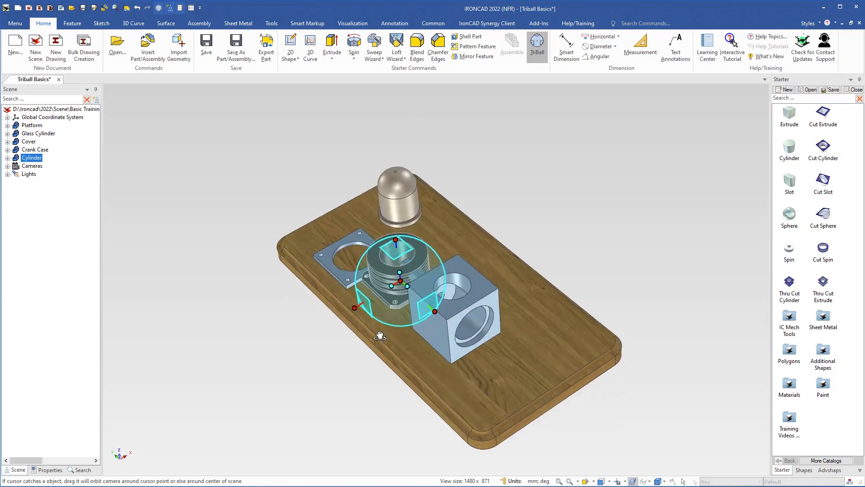
{"action": "left_click_drag", "start_coordinate": [355, 308], "coordinate": [420, 268]}
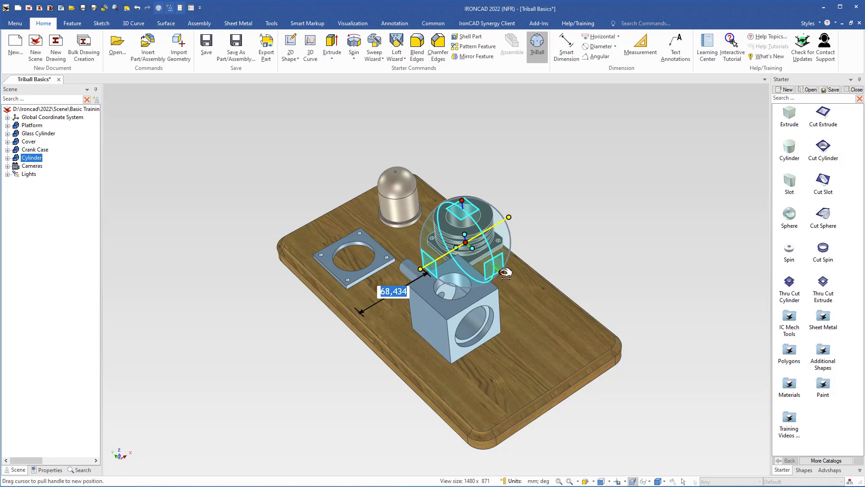
{"action": "left_click_drag", "start_coordinate": [502, 272], "coordinate": [629, 375]}
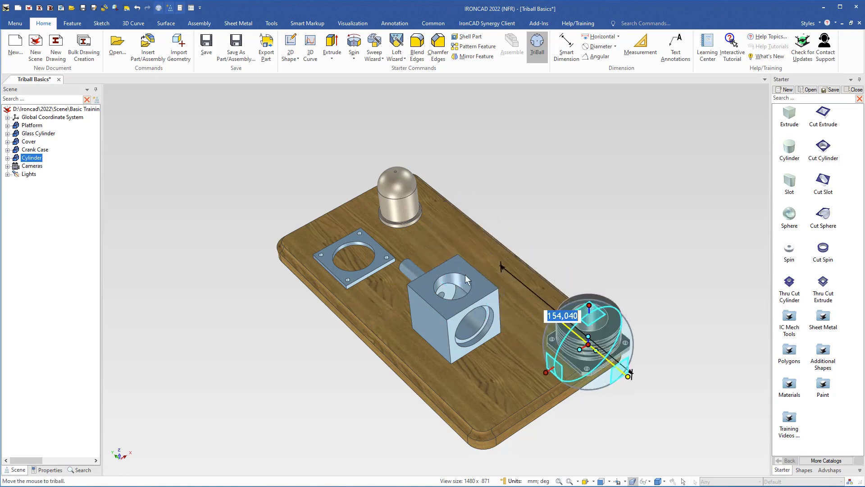
{"action": "left_click", "coordinate": [578, 267]}
{"action": "mouse_move", "coordinate": [567, 270]}
{"action": "middle_mouse_down"}
{"action": "mouse_move", "coordinate": [574, 261]}
{"action": "mouse_move", "coordinate": [569, 274]}
{"action": "middle_mouse_up"}
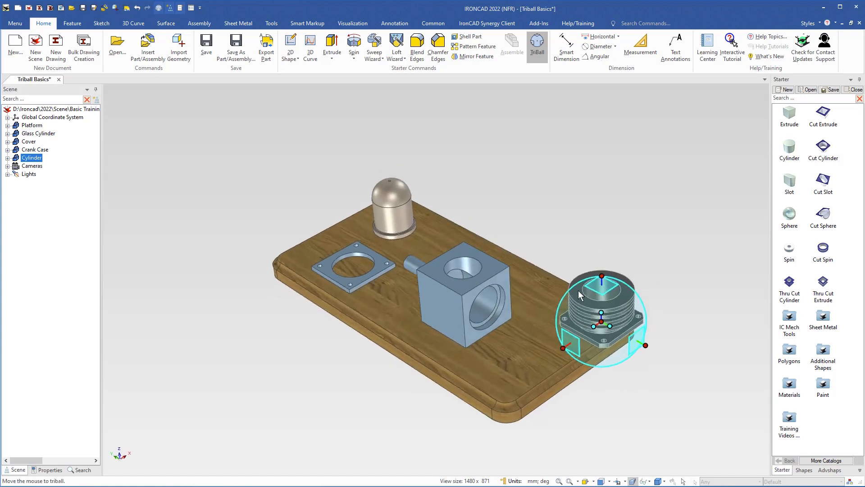
Move the Cylinder with To Point, first to the Cover's corner and again to the top of the Glass Cylinder's dome
{"action": "right_click", "coordinate": [602, 323]}
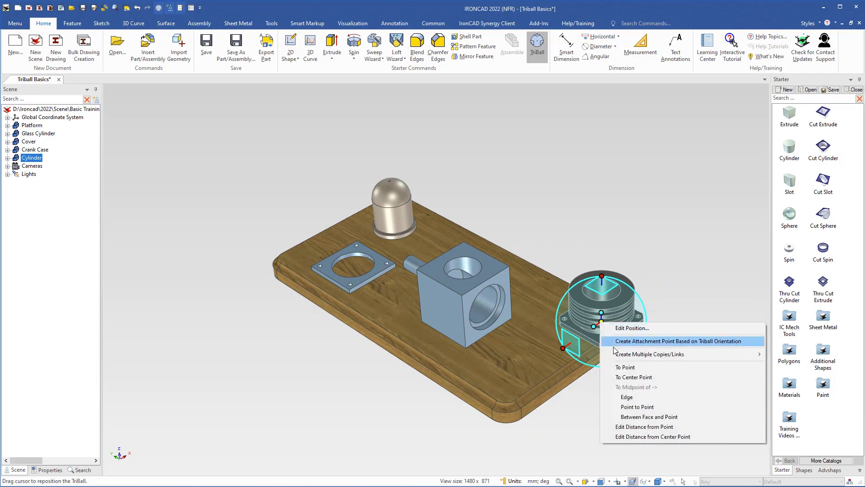
{"action": "left_click", "coordinate": [631, 368]}
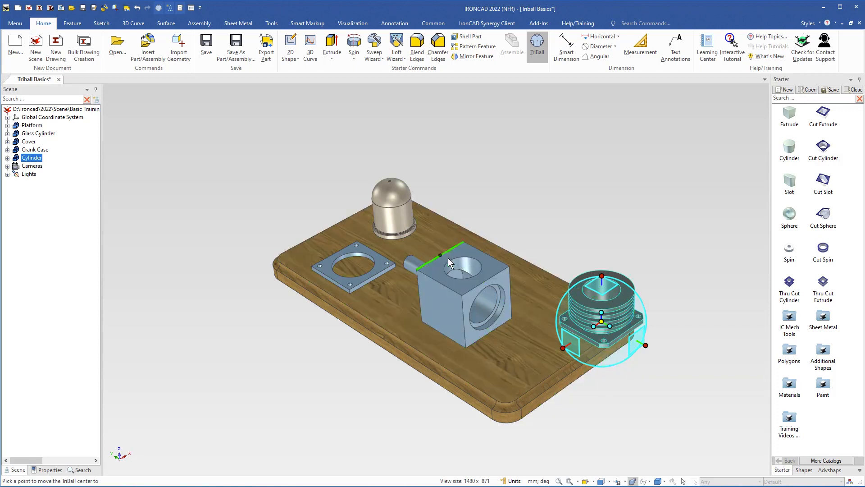
{"action": "left_click", "coordinate": [318, 267]}
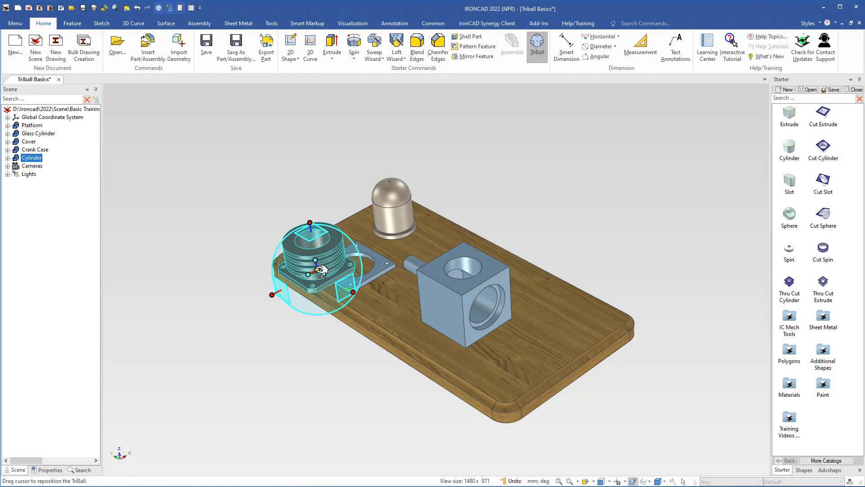
{"action": "right_click", "coordinate": [318, 270]}
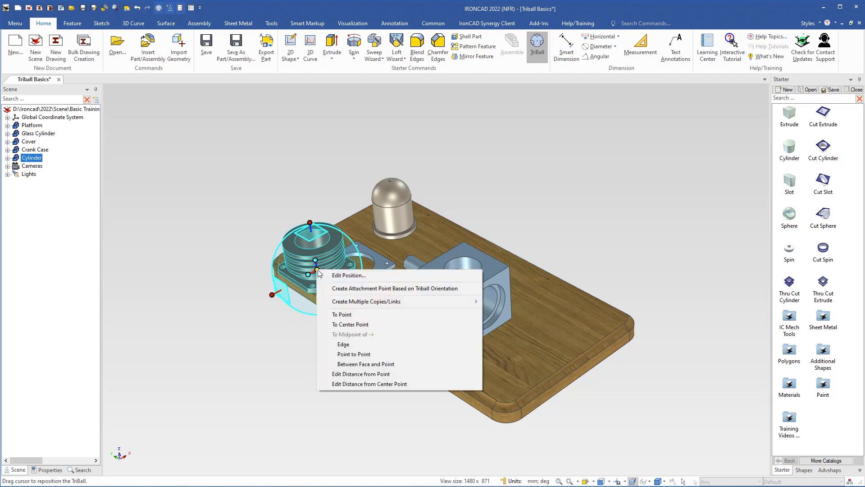
{"action": "left_click", "coordinate": [343, 314]}
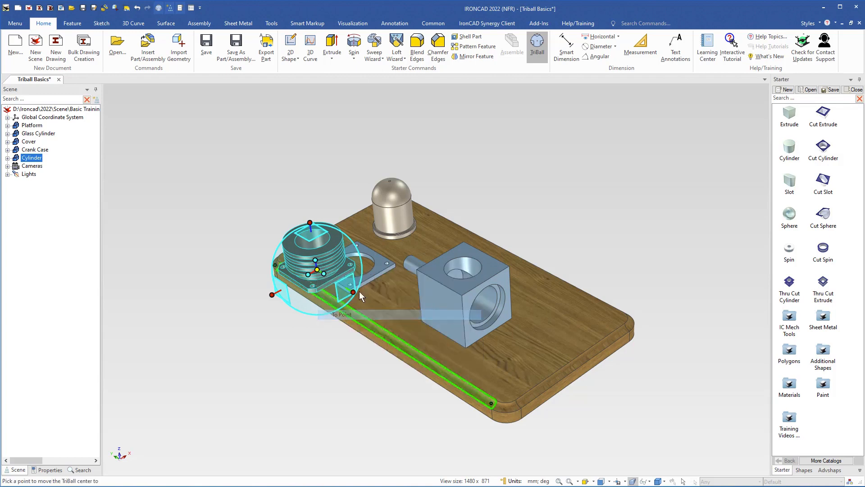
{"action": "left_click", "coordinate": [390, 181]}
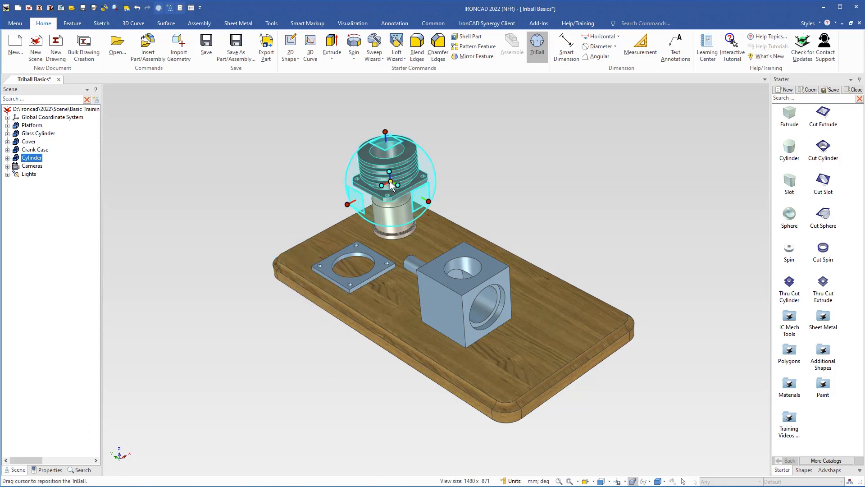
Centre the Cylinder on the Crank Case's top bore with To Center Point and turn off the TriBall
{"action": "middle_click_drag", "start_coordinate": [388, 258], "coordinate": [415, 263]}
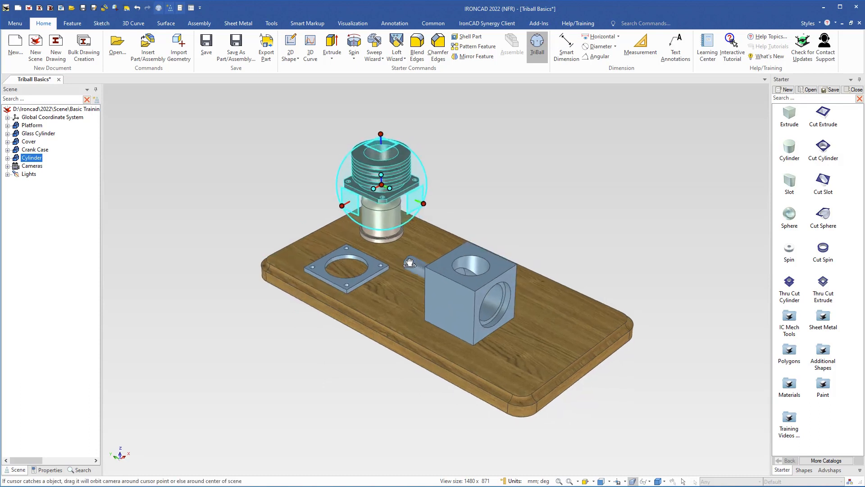
{"action": "right_click", "coordinate": [382, 186]}
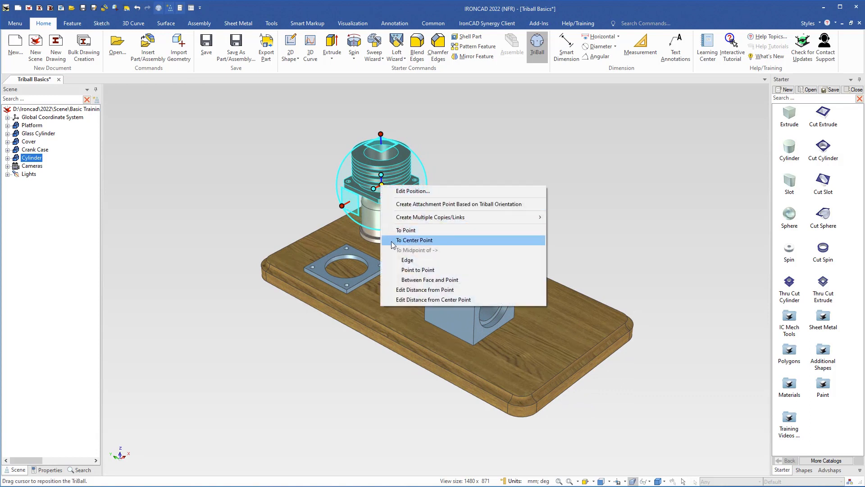
{"action": "left_click", "coordinate": [414, 240]}
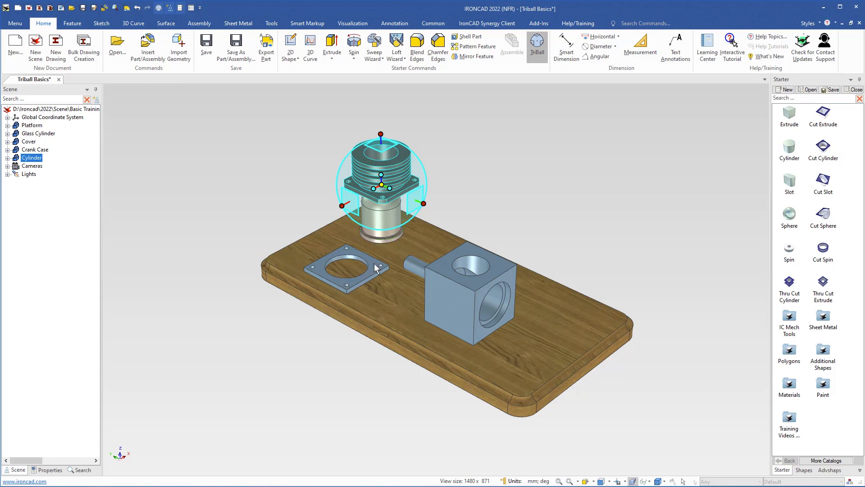
{"action": "left_click", "coordinate": [482, 274]}
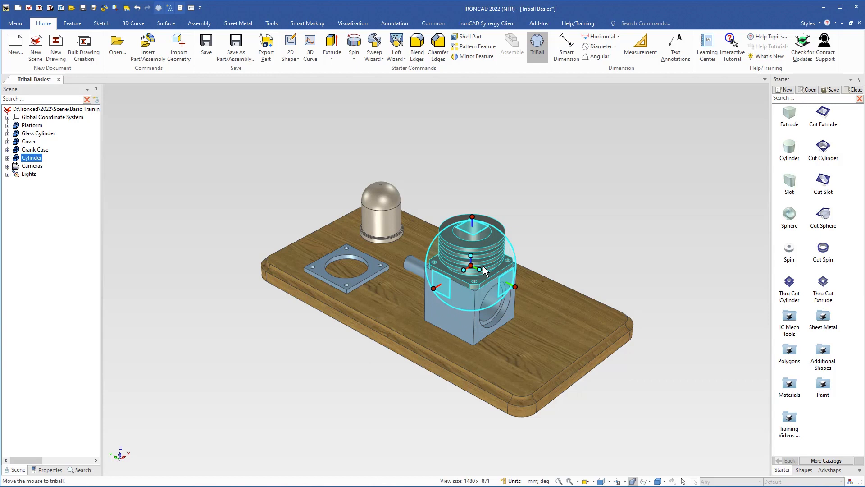
{"action": "key", "text": "F10"}
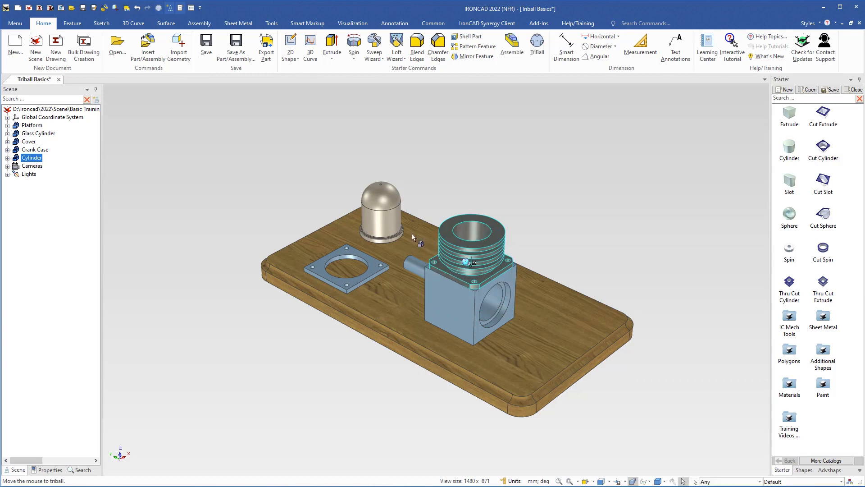
Activate the TriBall on the Glass Cylinder and move the part to the platform beside the Crank Case's open bore
{"action": "left_click", "coordinate": [382, 213]}
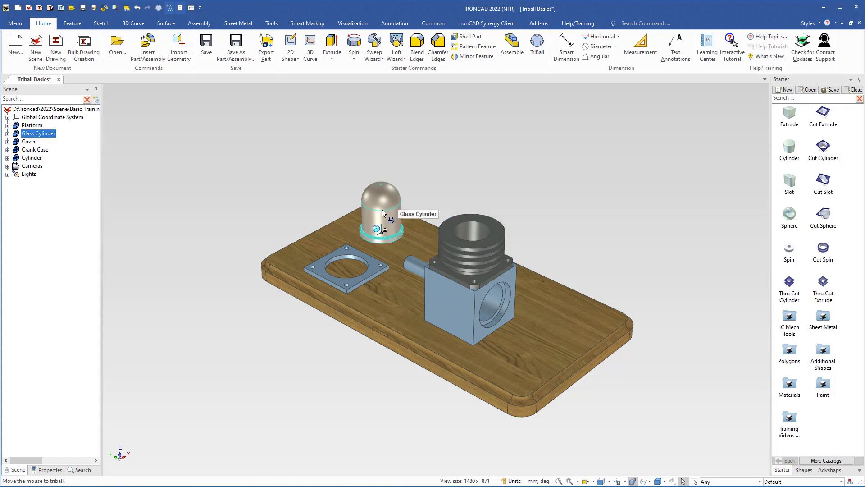
{"action": "key", "text": "F10"}
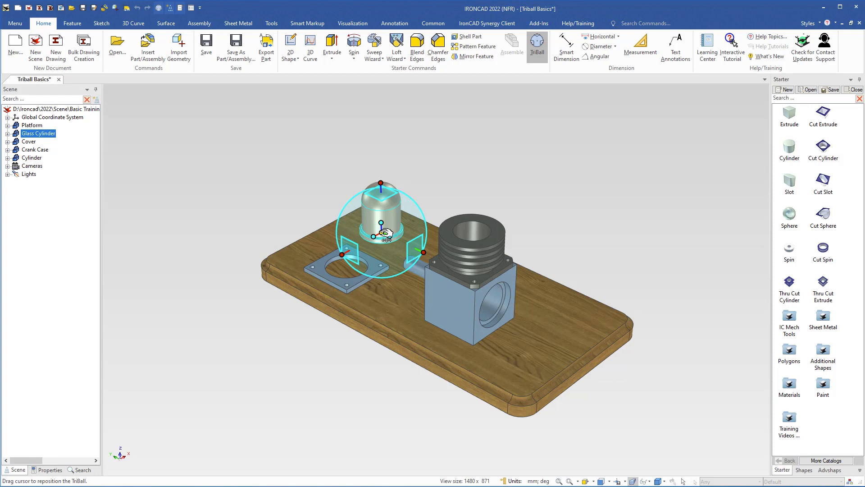
{"action": "left_click_drag", "start_coordinate": [386, 235], "coordinate": [543, 339]}
{"action": "scroll", "coordinate": [547, 374], "scroll_direction": "up", "scroll_amount": 4}
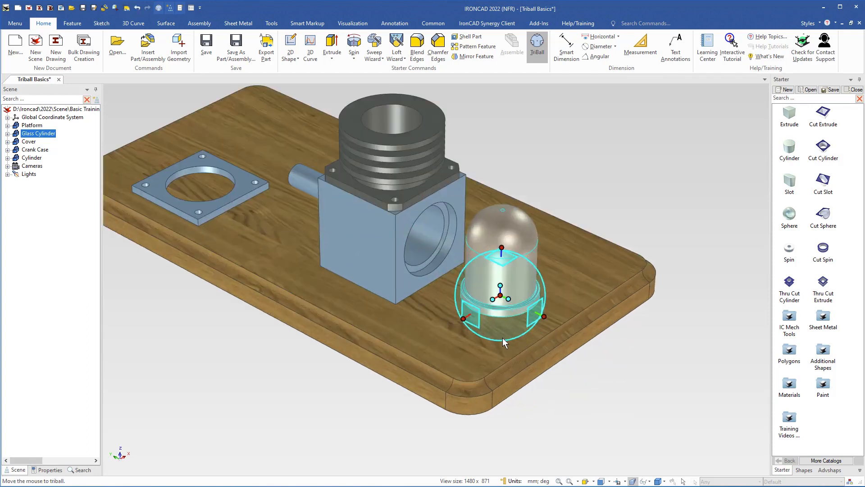
Try rotating the Glass Cylinder about 90.5° around one horizontal TriBall axis and about 93.7° around the vertical axis
{"action": "left_click", "coordinate": [465, 318]}
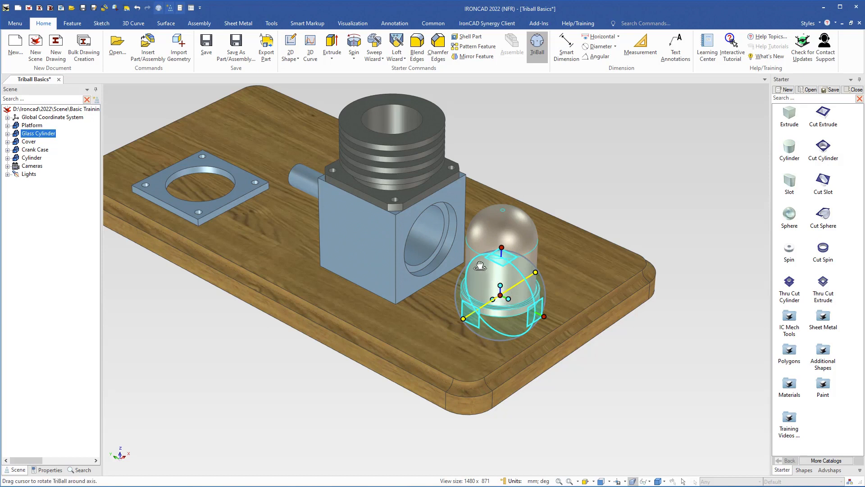
{"action": "left_click_drag", "start_coordinate": [480, 266], "coordinate": [506, 226]}
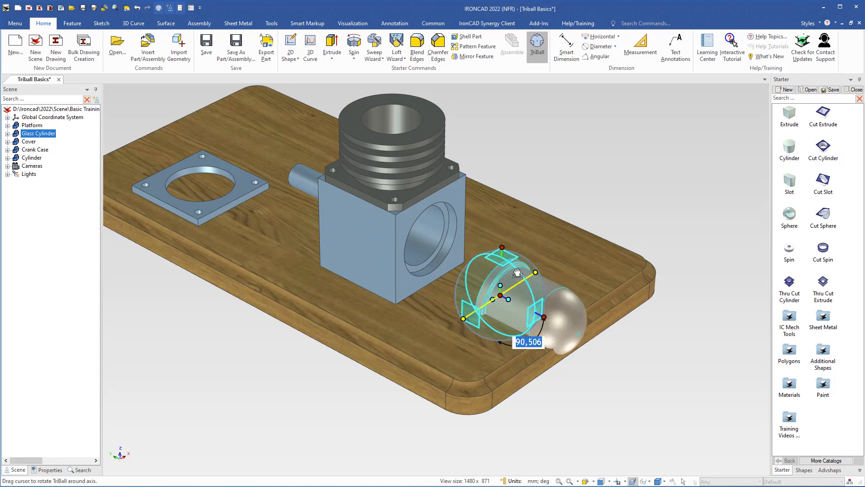
{"action": "left_click", "coordinate": [507, 248]}
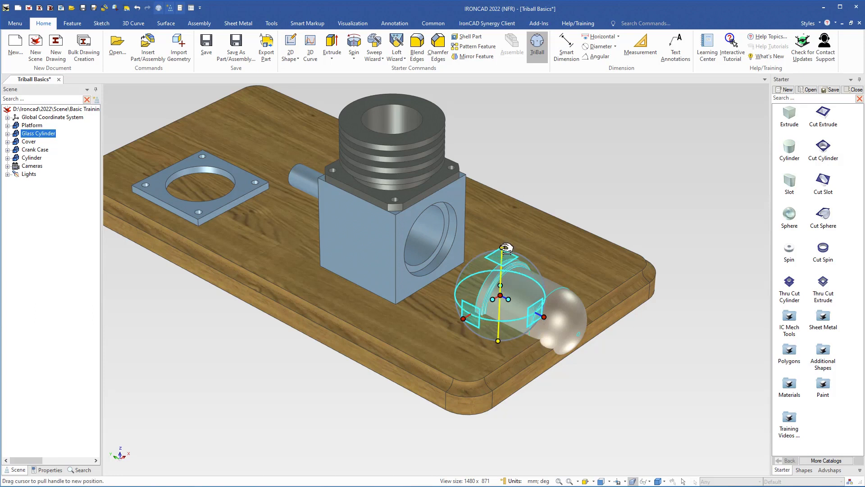
{"action": "left_click_drag", "start_coordinate": [466, 291], "coordinate": [515, 321]}
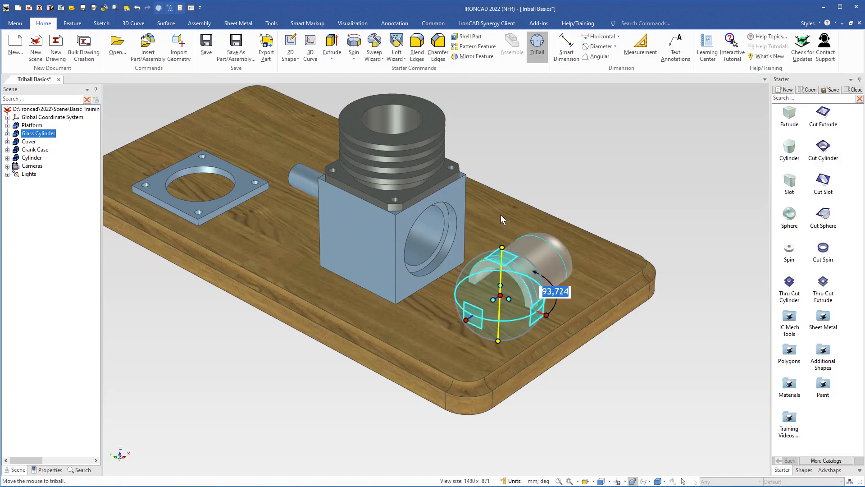
{"action": "key", "text": "Return"}
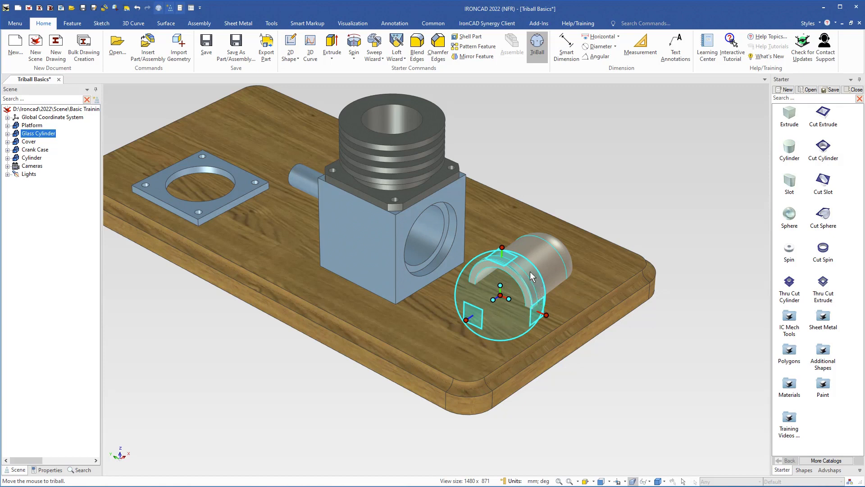
Orient the Glass Cylinder's TriBall to the global axes
{"action": "right_click", "coordinate": [567, 283]}
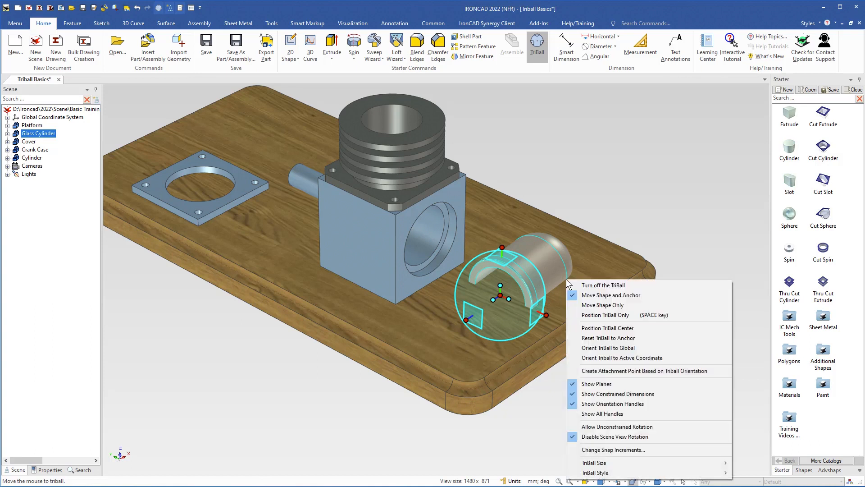
{"action": "right_click", "coordinate": [518, 193]}
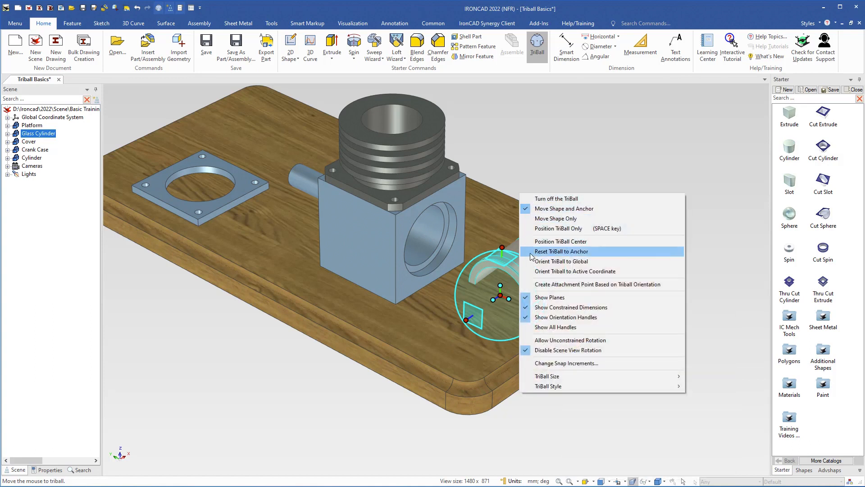
{"action": "left_click", "coordinate": [572, 262]}
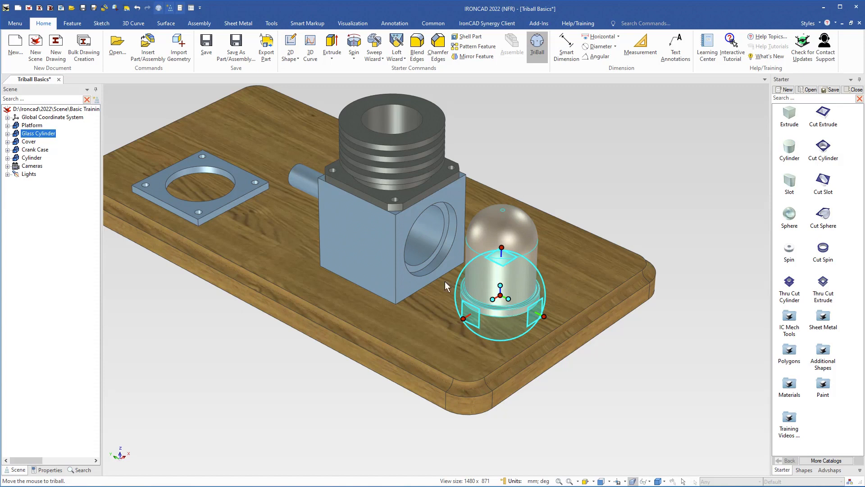
Rotate the Glass Cylinder 90° about the horizontal TriBall axis so its dome points away from the Crank Case
{"action": "left_click", "coordinate": [467, 319]}
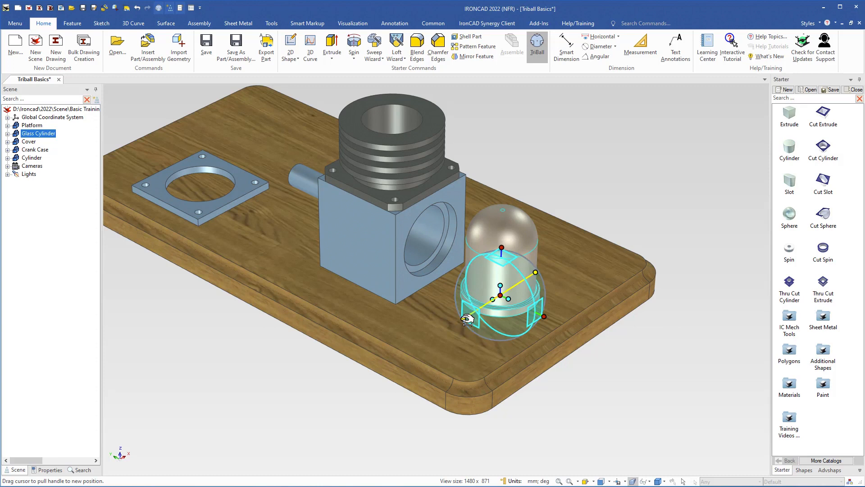
{"action": "left_click_drag", "start_coordinate": [483, 266], "coordinate": [517, 306]}
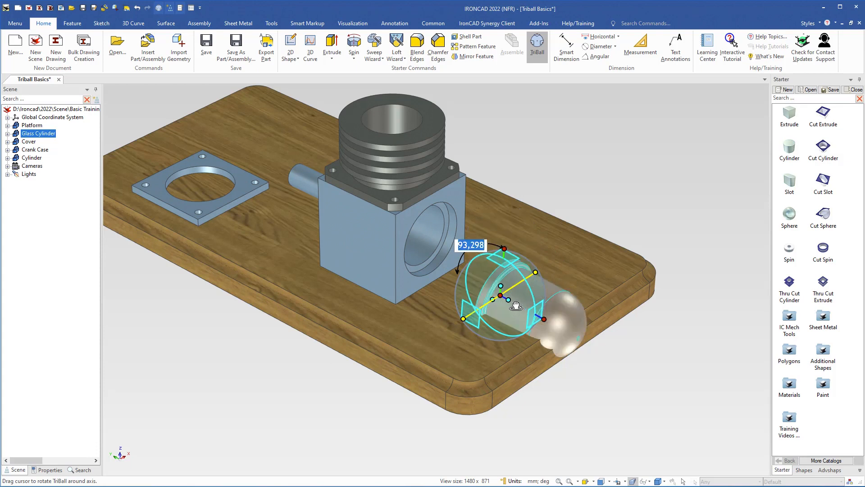
{"action": "type", "text": "90"}
{"action": "key", "text": "Return"}
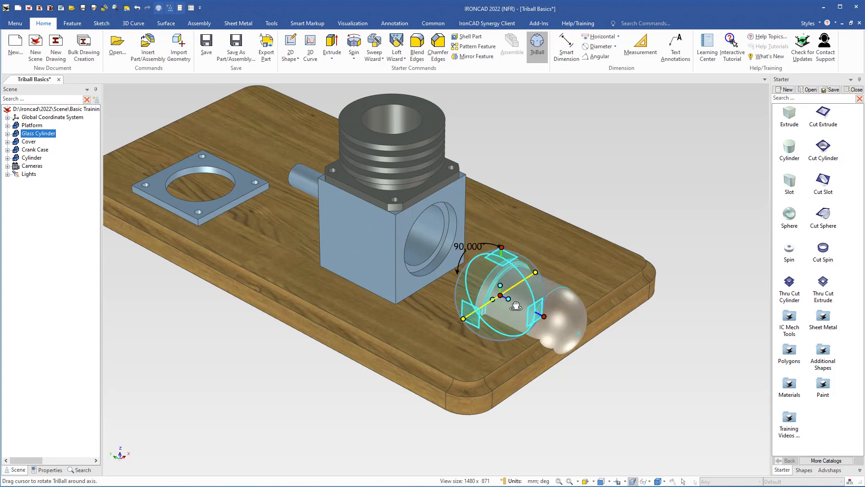
{"action": "left_click", "coordinate": [538, 241]}
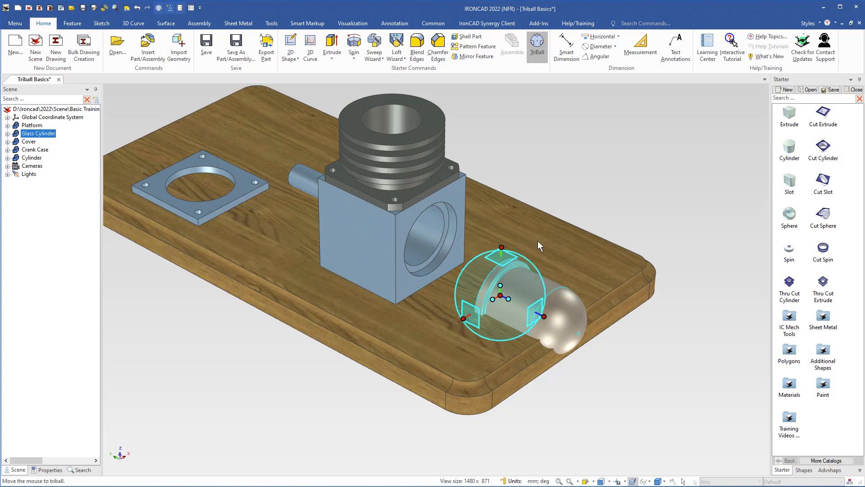
Try centring the Glass Cylinder on the Crank Case's side bore with To Center Point and undo the move
{"action": "right_click", "coordinate": [502, 297]}
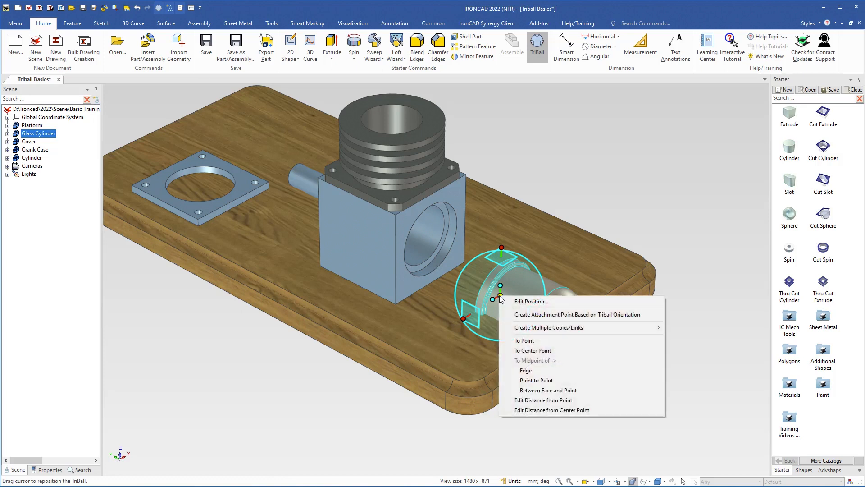
{"action": "left_click", "coordinate": [529, 351]}
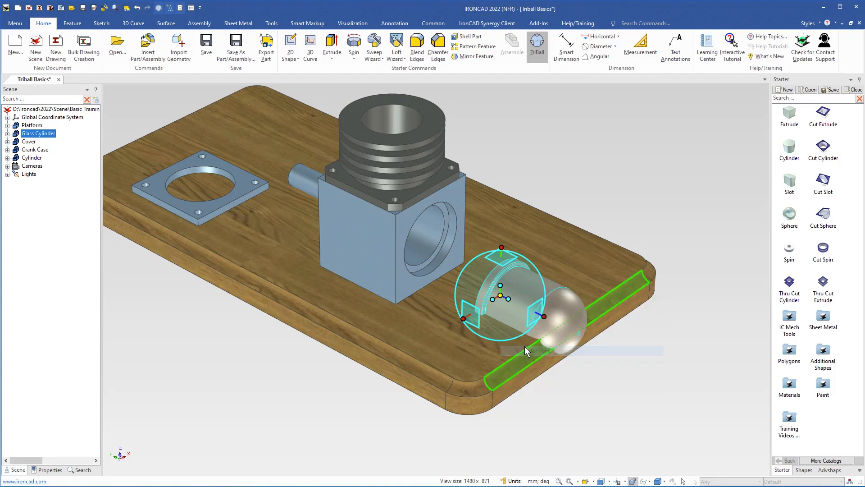
{"action": "left_click", "coordinate": [454, 237]}
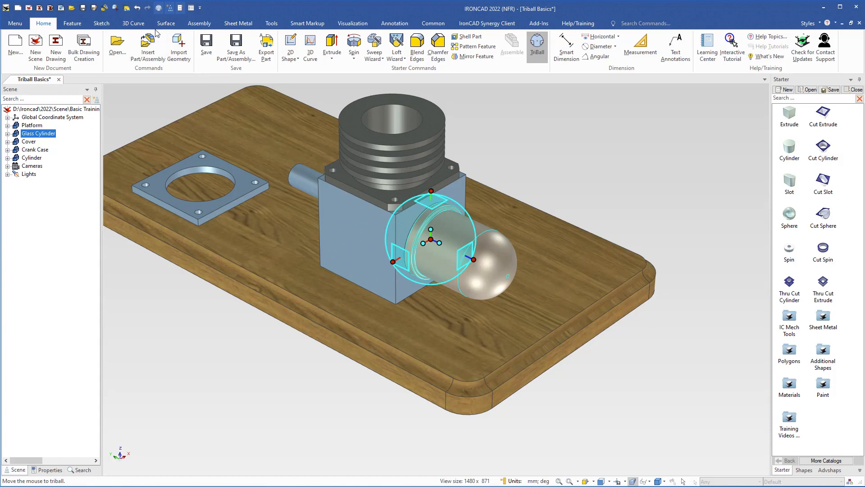
{"action": "left_click", "coordinate": [137, 7]}
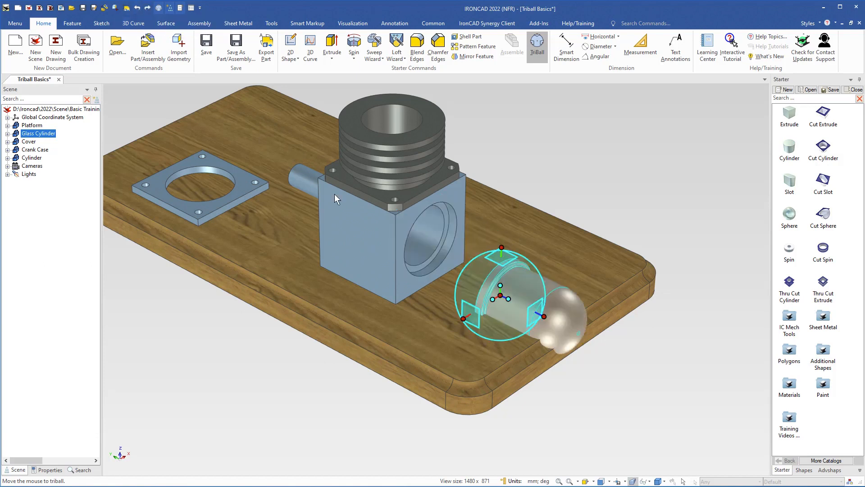
Seat the Glass Cylinder in the recessed step of the Crank Case's side bore using To Center Point, and turn off the TriBall
{"action": "right_click", "coordinate": [504, 296]}
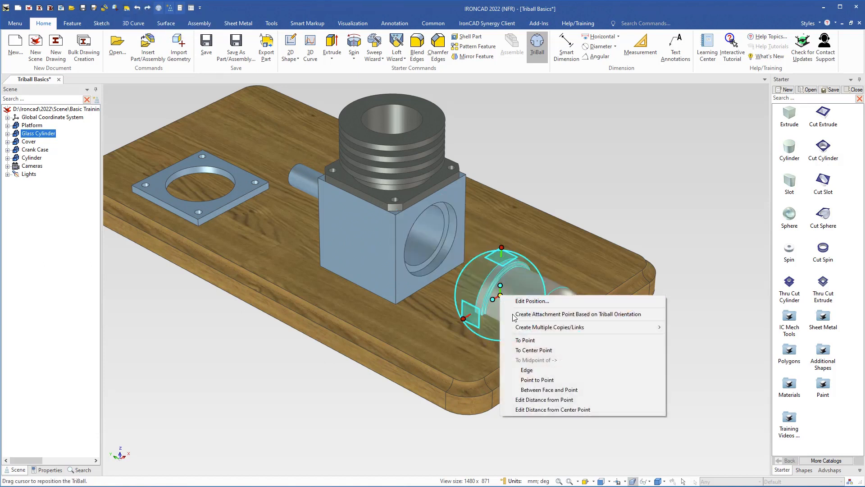
{"action": "left_click", "coordinate": [530, 350]}
{"action": "scroll", "coordinate": [445, 224], "scroll_direction": "up", "scroll_amount": 3}
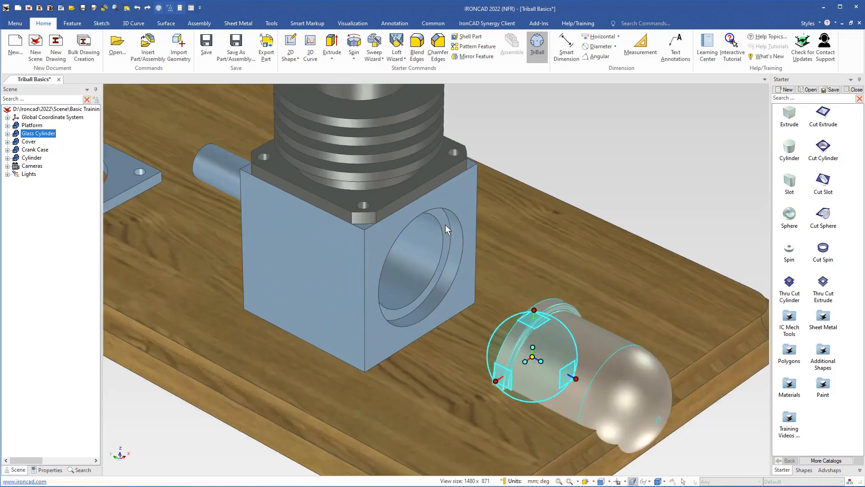
{"action": "left_click", "coordinate": [441, 252]}
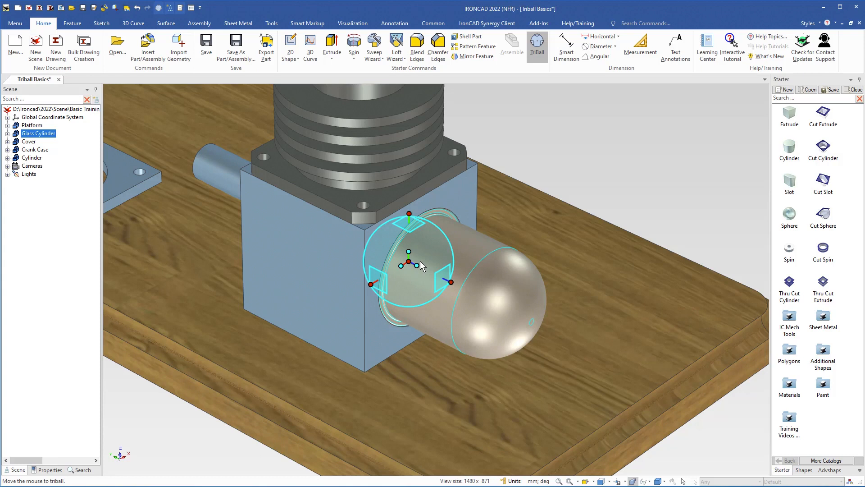
{"action": "key", "text": "F10"}
{"action": "scroll", "coordinate": [422, 265], "scroll_direction": "down", "scroll_amount": 3}
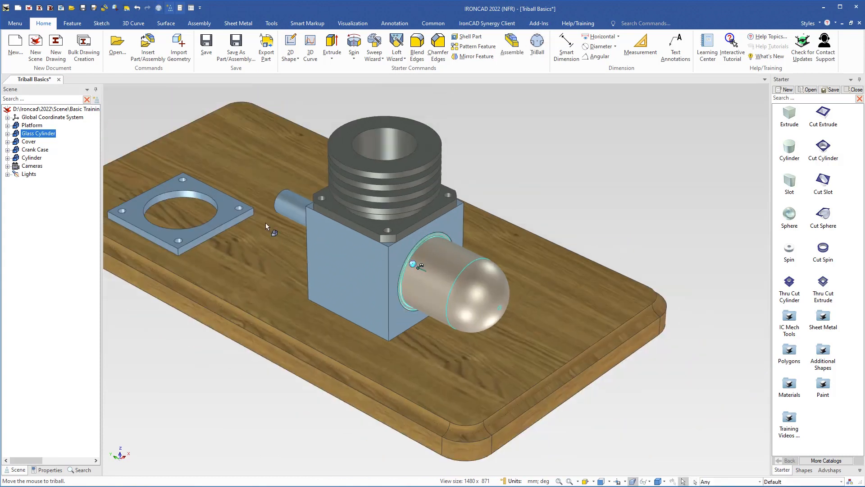
Activate the TriBall on the Cover and move the part to the platform in front of the Glass Cylinder's dome
{"action": "left_click", "coordinate": [226, 216]}
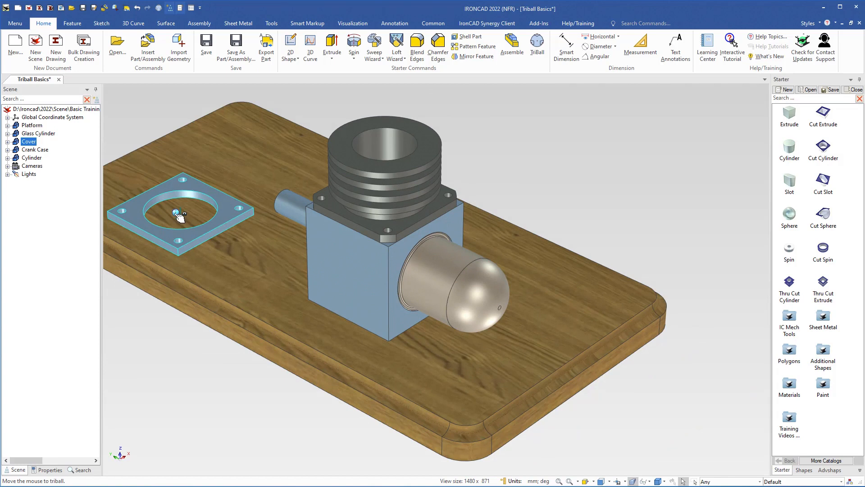
{"action": "key", "text": "F10"}
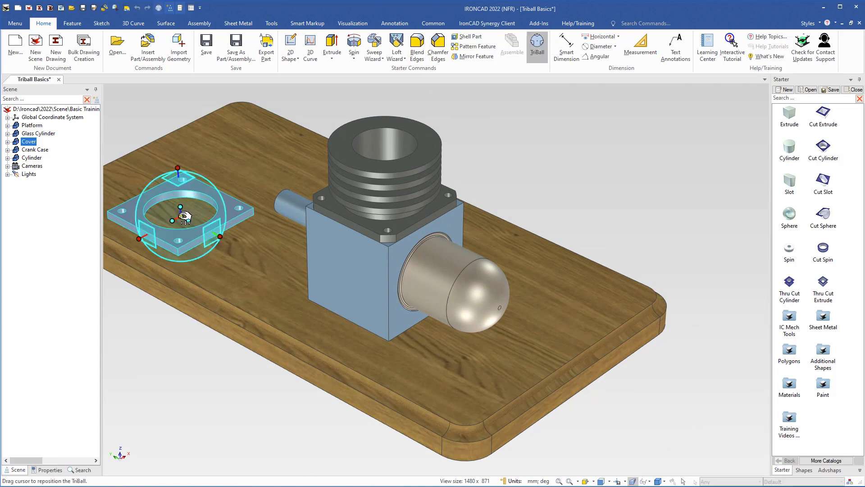
{"action": "left_click_drag", "start_coordinate": [185, 217], "coordinate": [465, 371]}
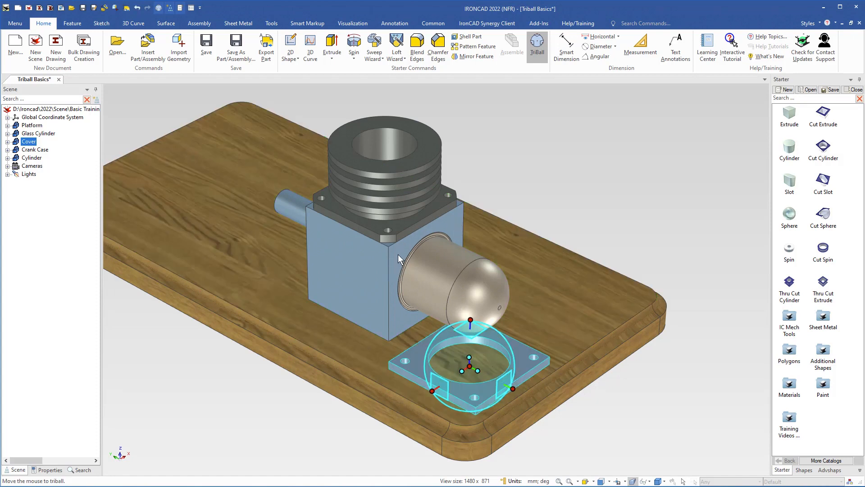
Rotate the Cover 90° about the horizontal TriBall axis so it stands upright, parallel to the Crank Case's bored side face
{"action": "left_click", "coordinate": [436, 390]}
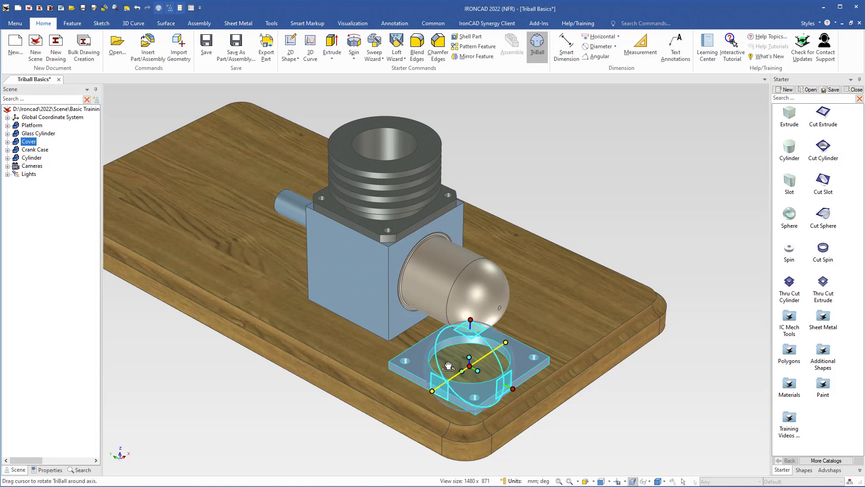
{"action": "left_click_drag", "start_coordinate": [450, 339], "coordinate": [490, 379]}
{"action": "type", "text": "90"}
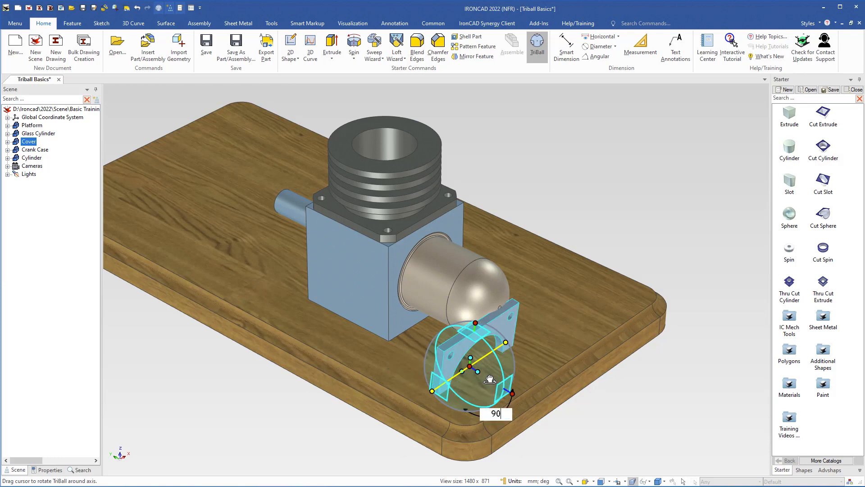
{"action": "key", "text": "Return"}
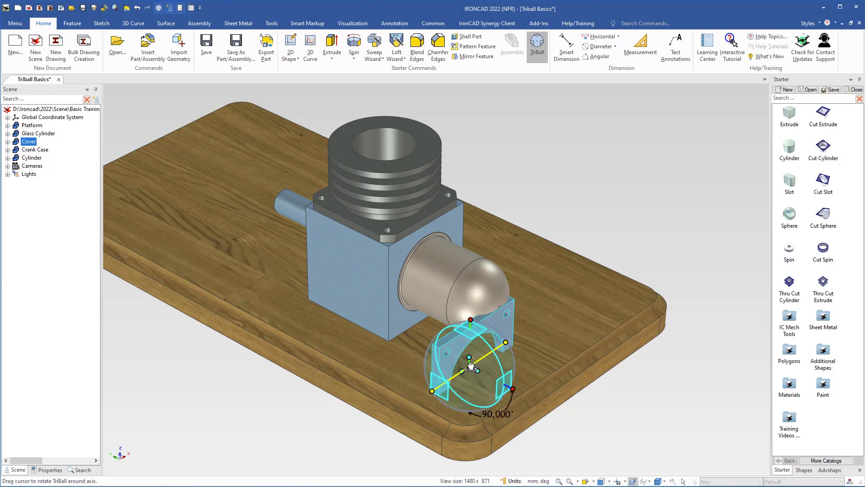
{"action": "left_click", "coordinate": [542, 339]}
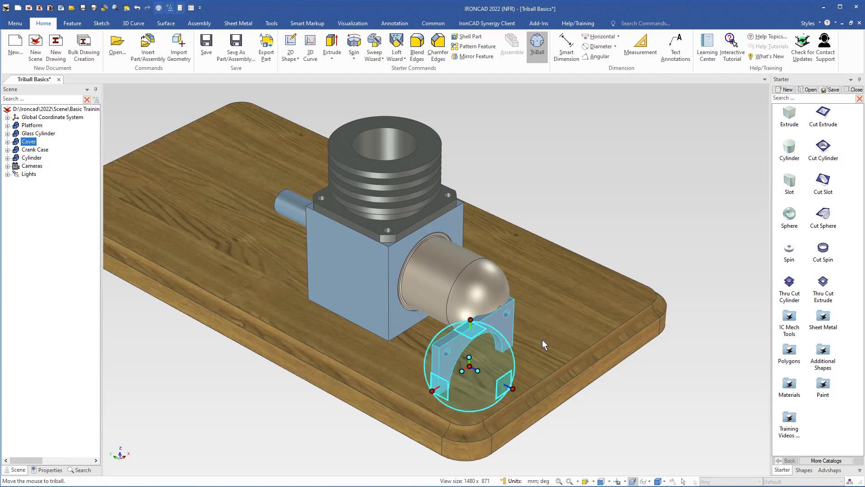
Try centring the Cover on the outer edge of the Crank Case's side bore with To Center Point
{"action": "right_click", "coordinate": [473, 367]}
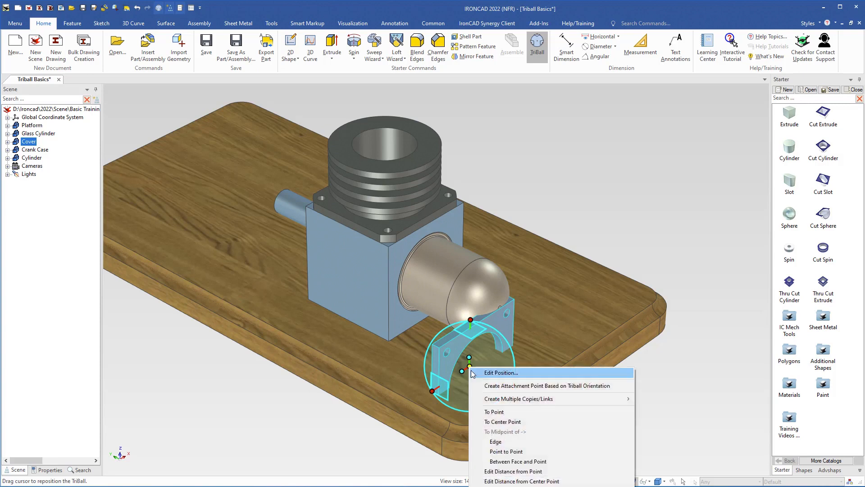
{"action": "left_click", "coordinate": [492, 422]}
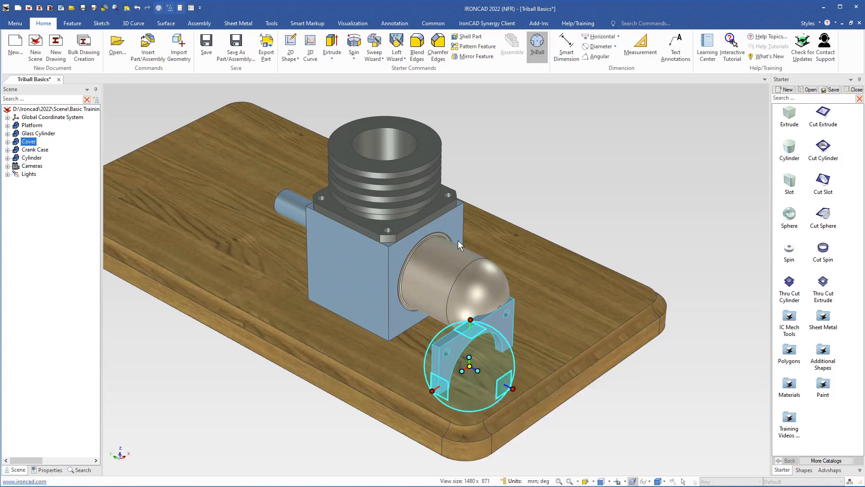
{"action": "scroll", "coordinate": [458, 243], "scroll_direction": "up", "scroll_amount": 4}
{"action": "scroll", "coordinate": [436, 250], "scroll_direction": "up", "scroll_amount": 6}
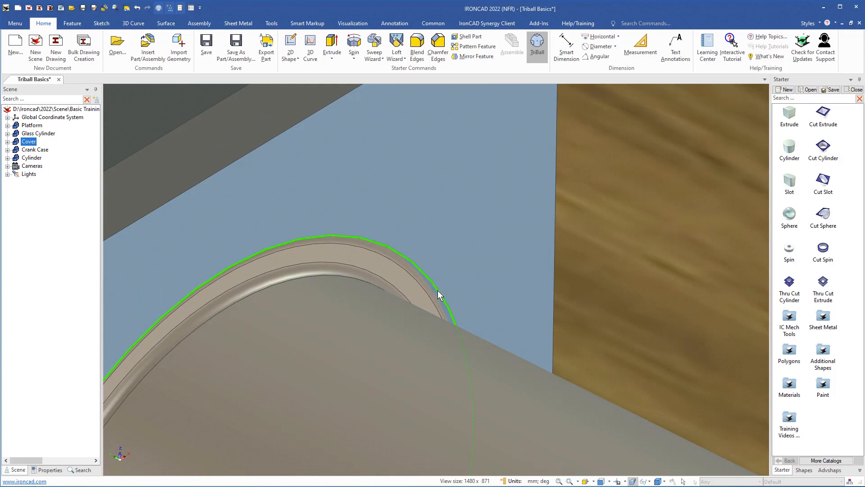
{"action": "left_click", "coordinate": [438, 290]}
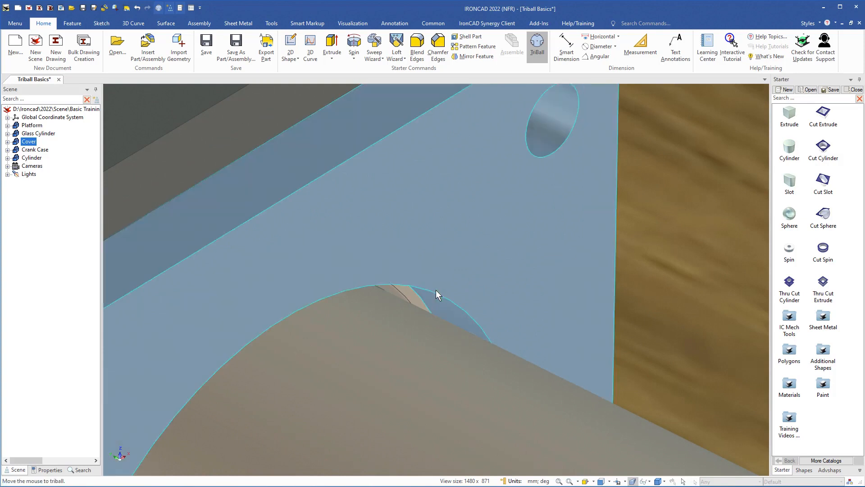
{"action": "scroll", "coordinate": [436, 290], "scroll_direction": "down", "scroll_amount": 8}
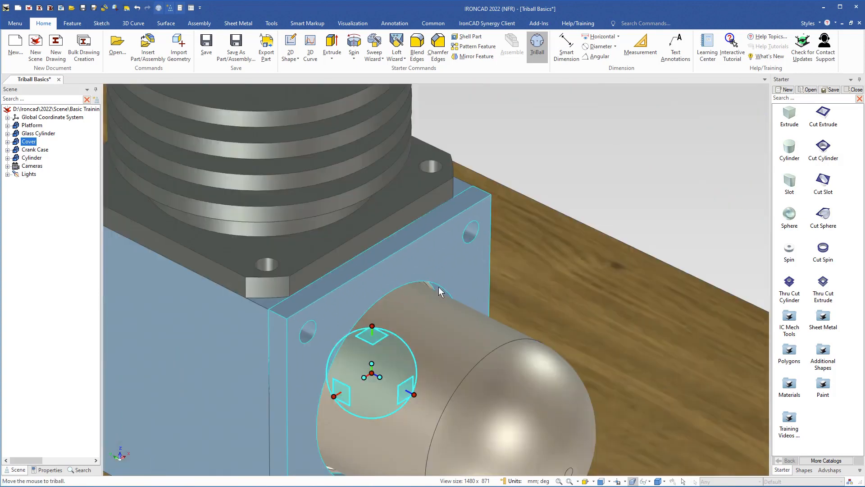
{"action": "scroll", "coordinate": [440, 289], "scroll_direction": "down", "scroll_amount": 2}
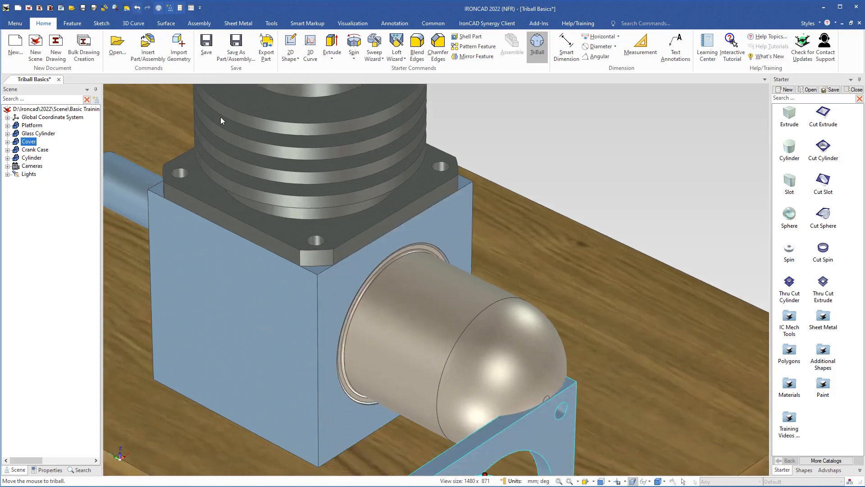
Centre the Cover on the outer edge of the Crank Case's side bore with To Center Point, and turn off the TriBall
{"action": "middle_click_drag", "start_coordinate": [454, 415], "coordinate": [477, 352], "text": "shift"}
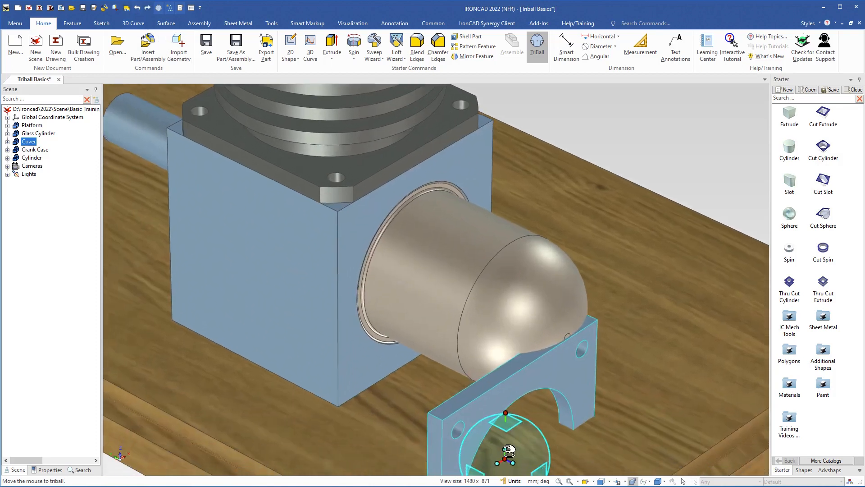
{"action": "middle_click_drag", "start_coordinate": [537, 424], "coordinate": [548, 381], "text": "shift"}
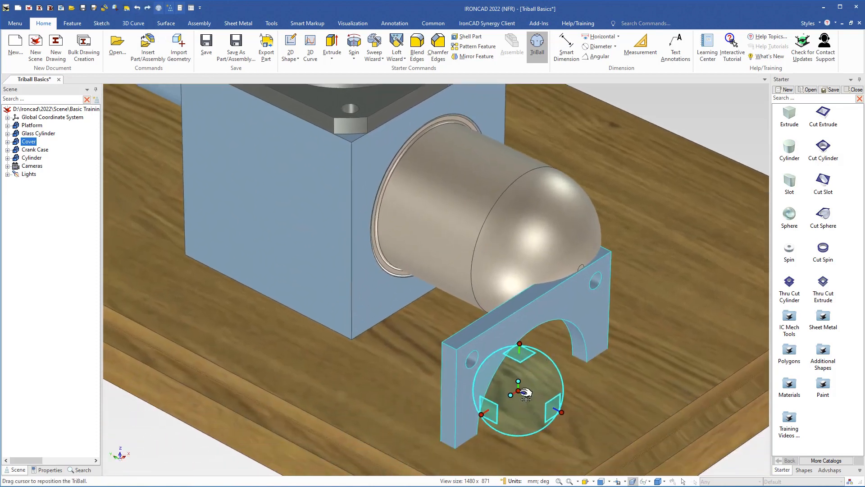
{"action": "right_click", "coordinate": [518, 393]}
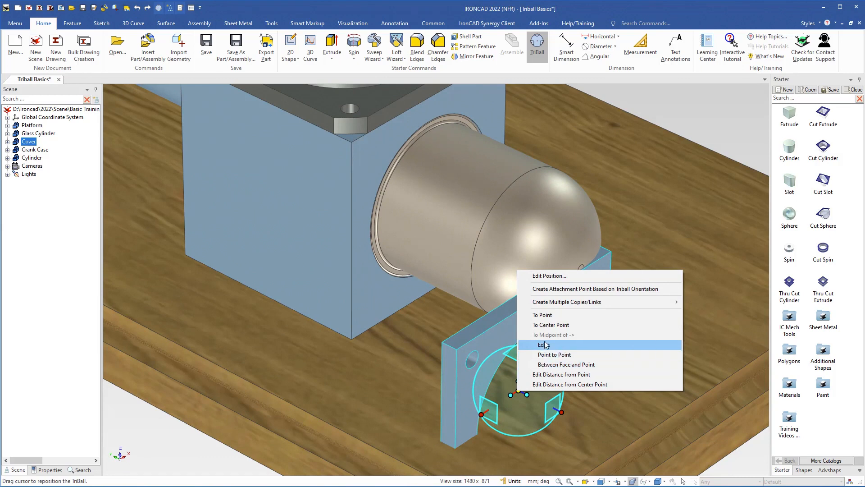
{"action": "left_click", "coordinate": [551, 324]}
{"action": "scroll", "coordinate": [491, 209], "scroll_direction": "up", "scroll_amount": 10}
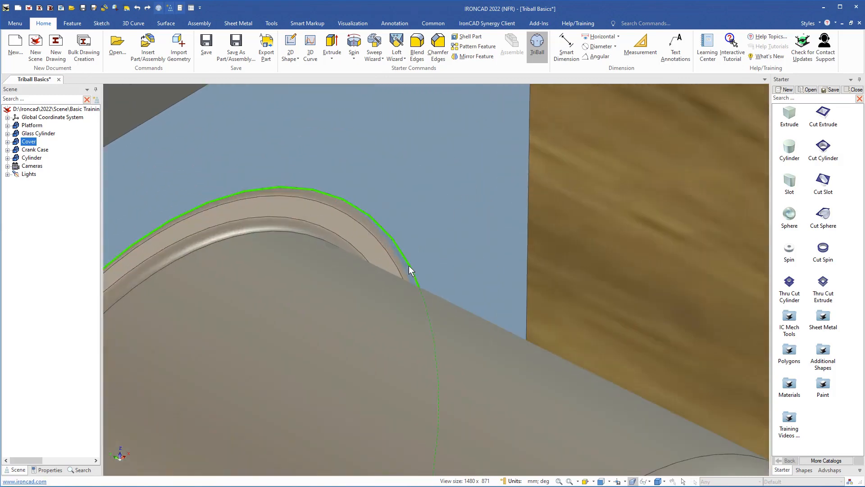
{"action": "left_click", "coordinate": [409, 266]}
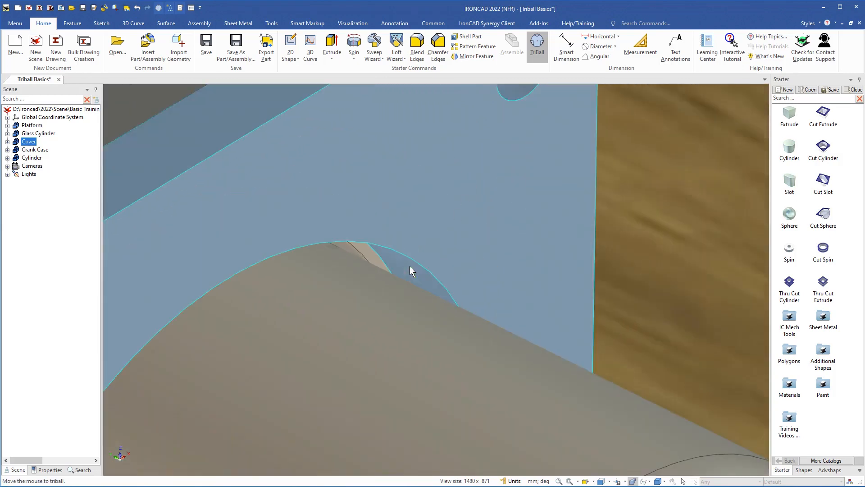
{"action": "scroll", "coordinate": [413, 248], "scroll_direction": "down", "scroll_amount": 10}
{"action": "scroll", "coordinate": [412, 249], "scroll_direction": "down", "scroll_amount": 5}
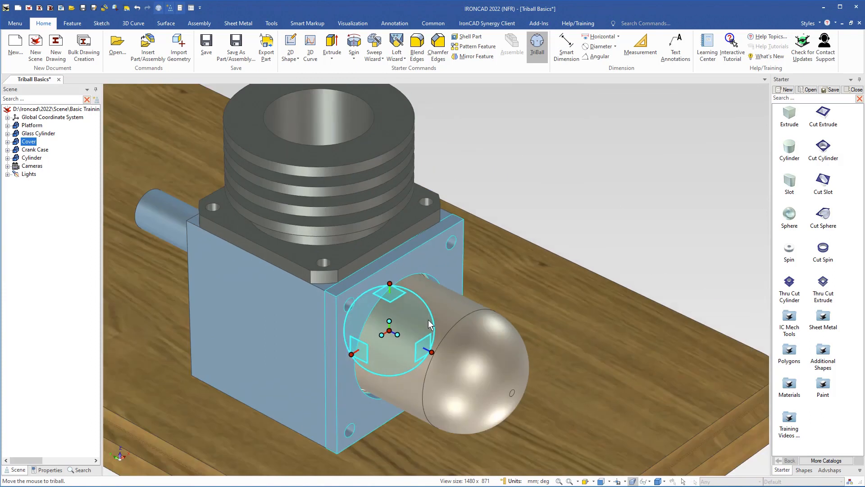
{"action": "key", "text": "F10"}
{"action": "scroll", "coordinate": [428, 293], "scroll_direction": "down", "scroll_amount": 10}
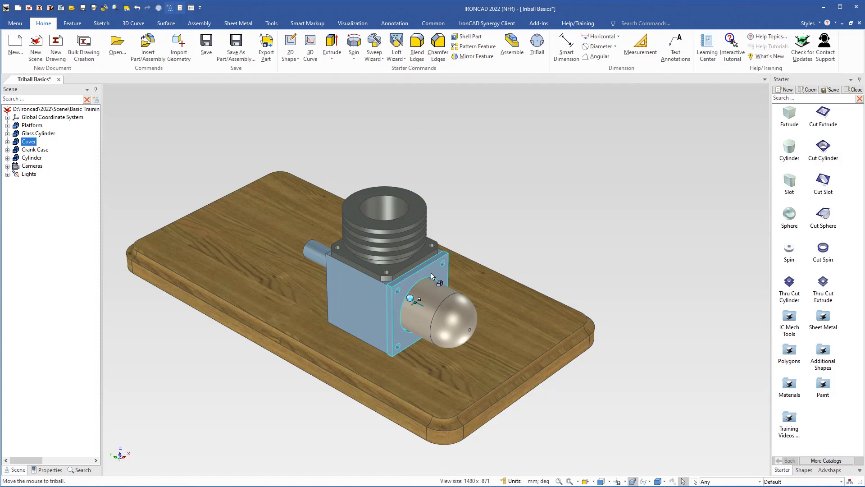
Select the Crank Case, Cylinder, Cover and Glass Cylinder together and move them with the TriBall to the far short end of the platform
{"action": "left_click", "coordinate": [355, 308]}
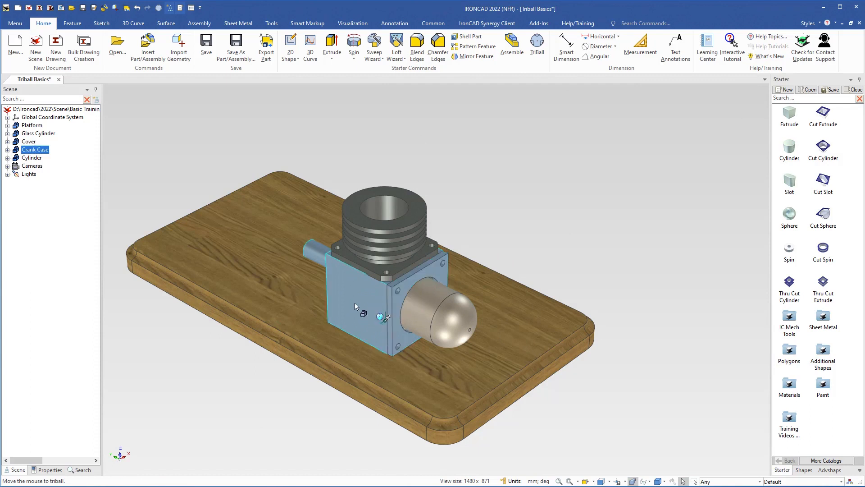
{"action": "left_click", "coordinate": [369, 242], "text": "shift"}
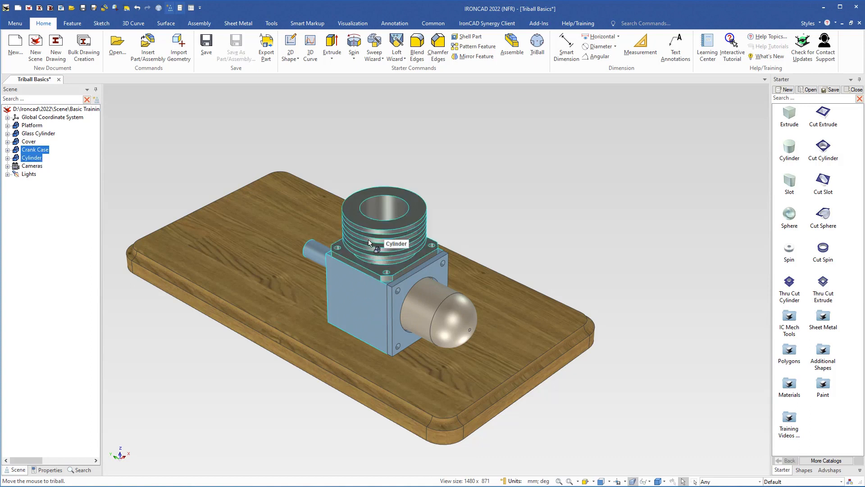
{"action": "left_click", "coordinate": [404, 288], "text": "shift"}
{"action": "left_click", "coordinate": [433, 305], "text": "shift"}
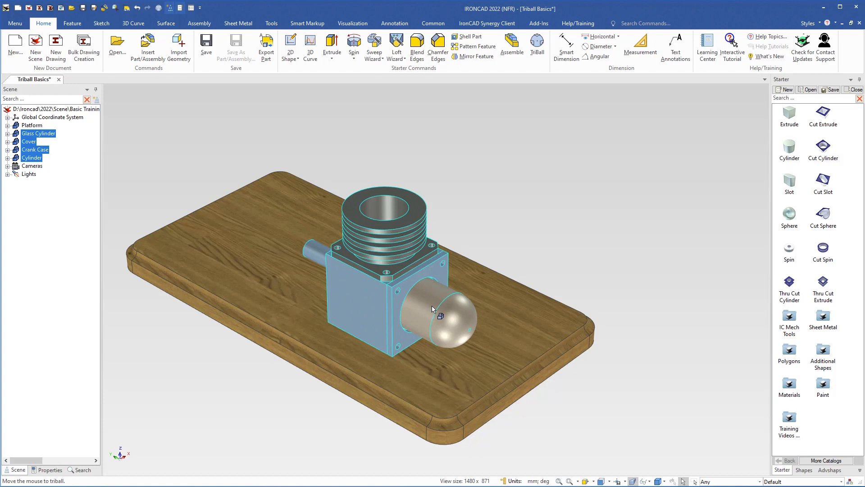
{"action": "key", "text": "F10"}
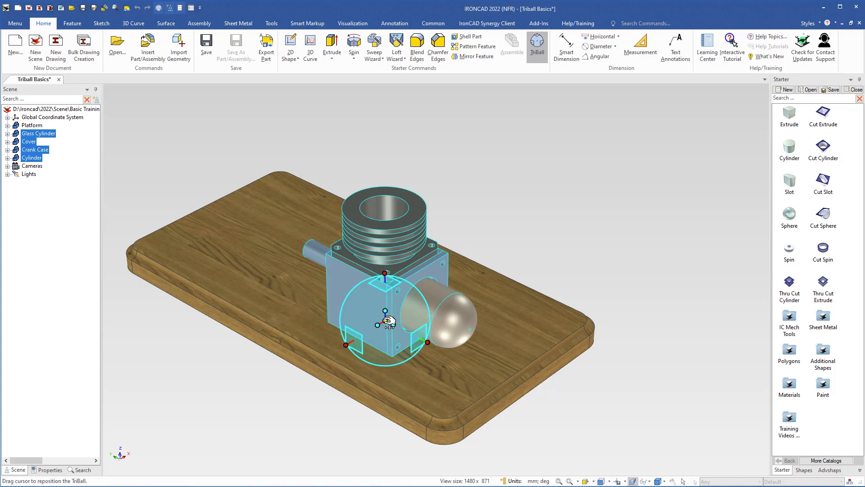
{"action": "left_click_drag", "start_coordinate": [388, 322], "coordinate": [267, 239]}
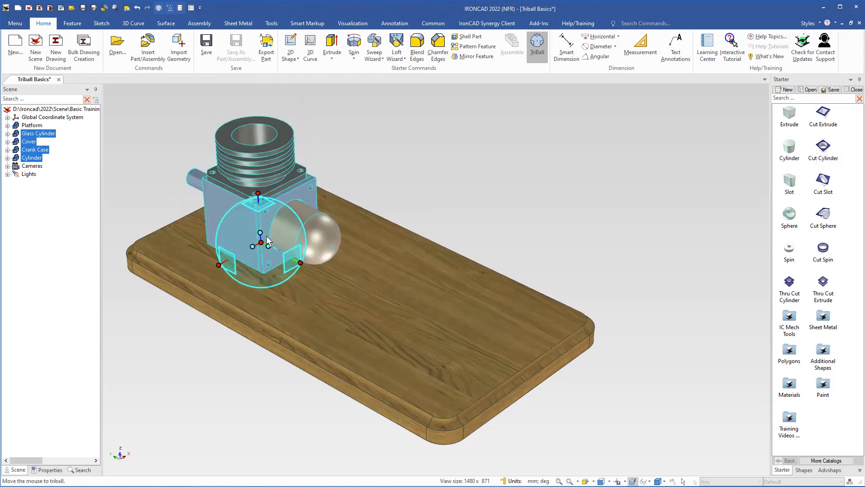
Rotate the four selected parts 180° about the vertical TriBall axis and release the axis
{"action": "left_click", "coordinate": [259, 194]}
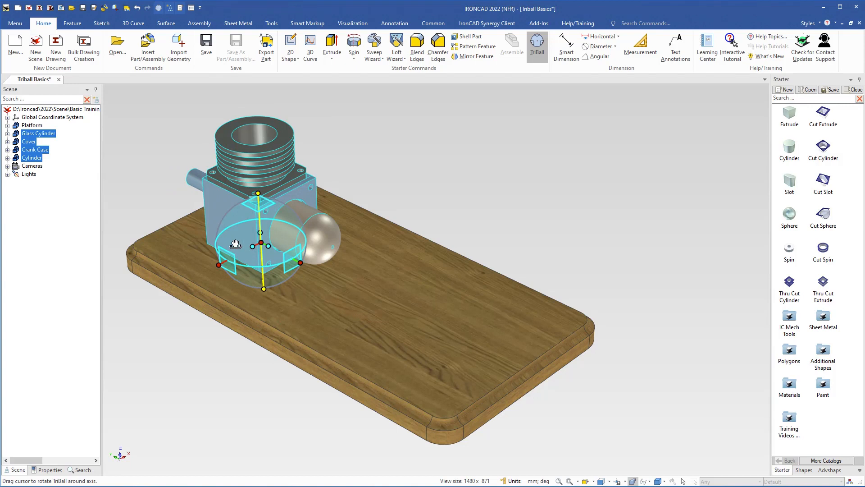
{"action": "left_click_drag", "start_coordinate": [236, 244], "coordinate": [306, 246]}
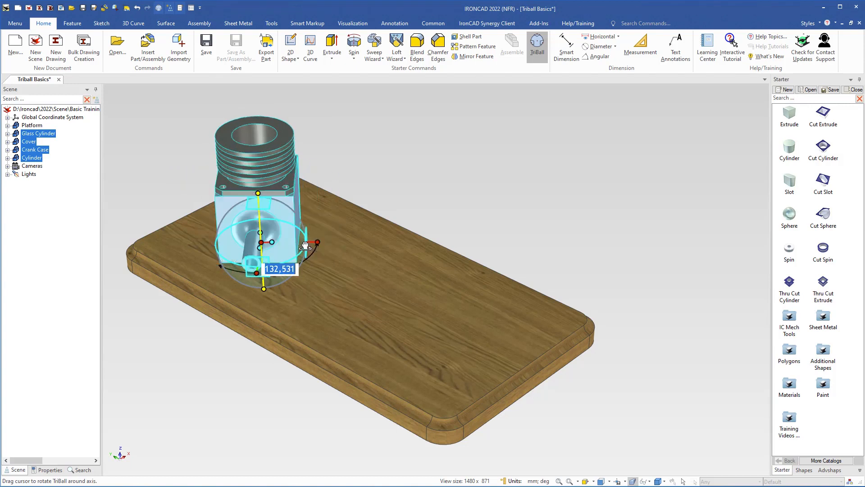
{"action": "type", "text": "180"}
{"action": "key", "text": "Return"}
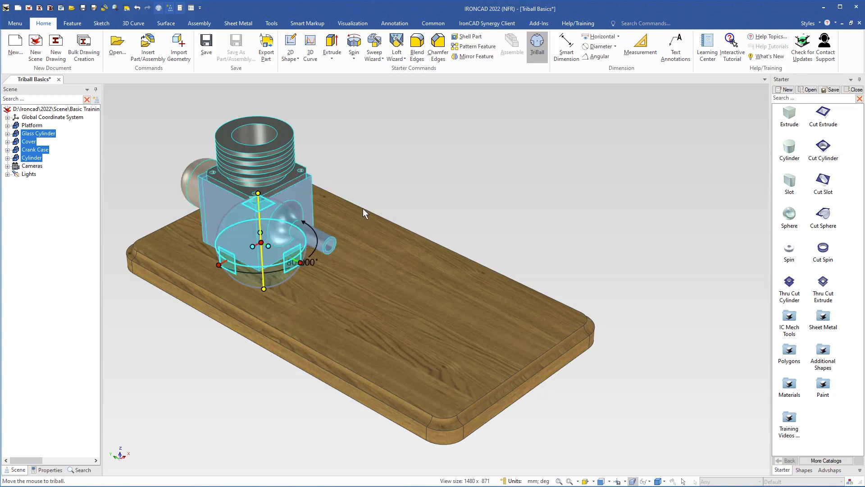
{"action": "left_click", "coordinate": [346, 210]}
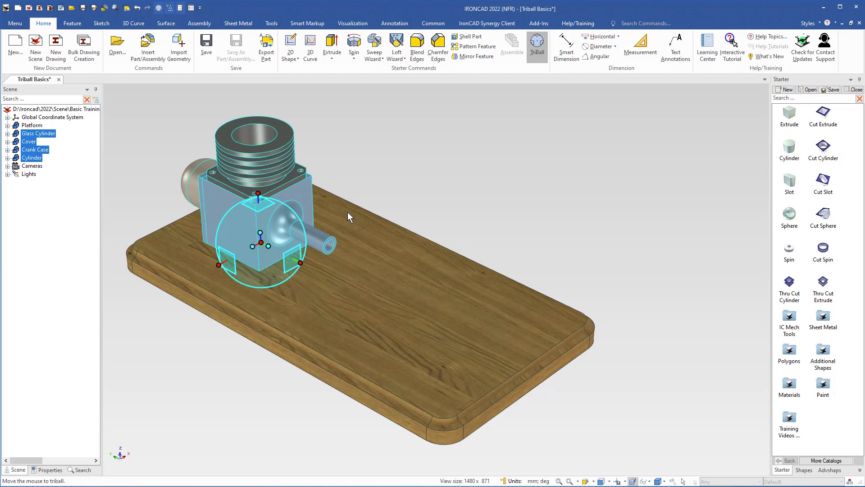
Move the four selected parts freely back towards the middle of the platform and turn off the TriBall
{"action": "left_click_drag", "start_coordinate": [264, 245], "coordinate": [359, 283]}
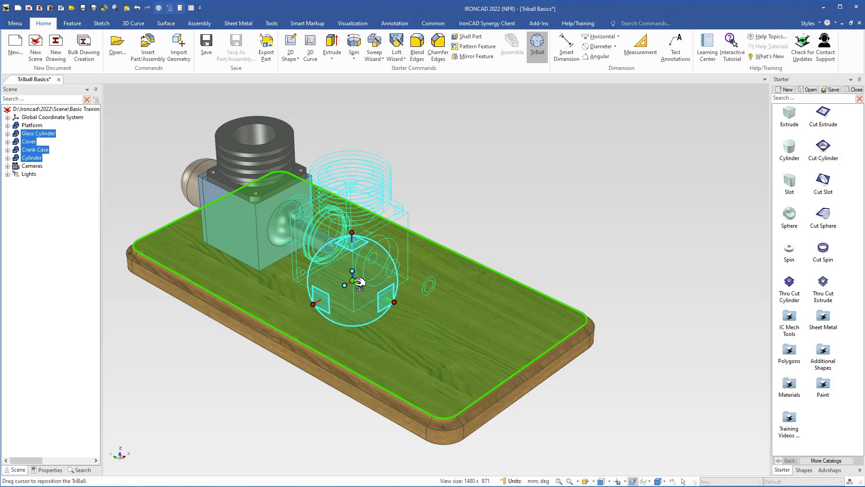
{"action": "left_click_drag", "start_coordinate": [359, 283], "coordinate": [359, 283]}
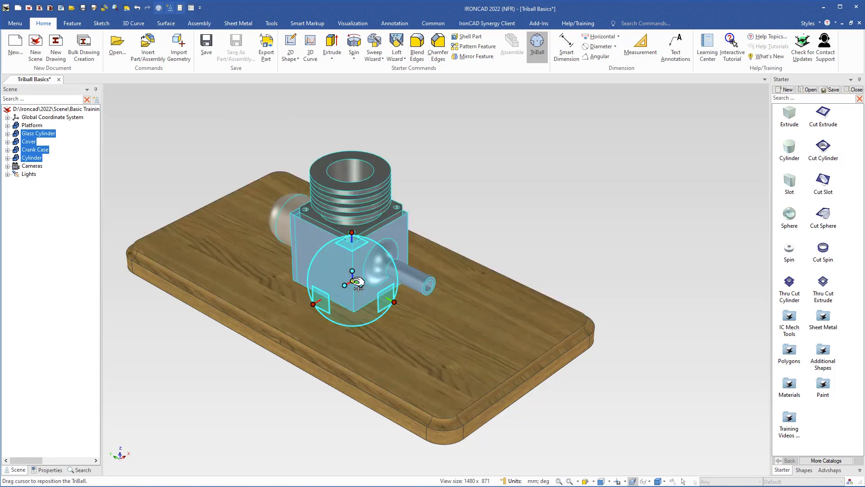
{"action": "key", "text": "F10"}
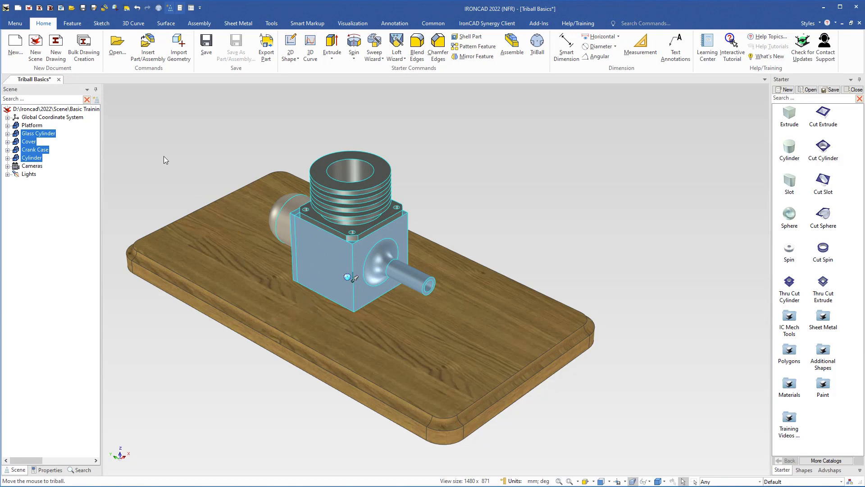
Close the Triball Basics scene
{"action": "left_click", "coordinate": [58, 79]}
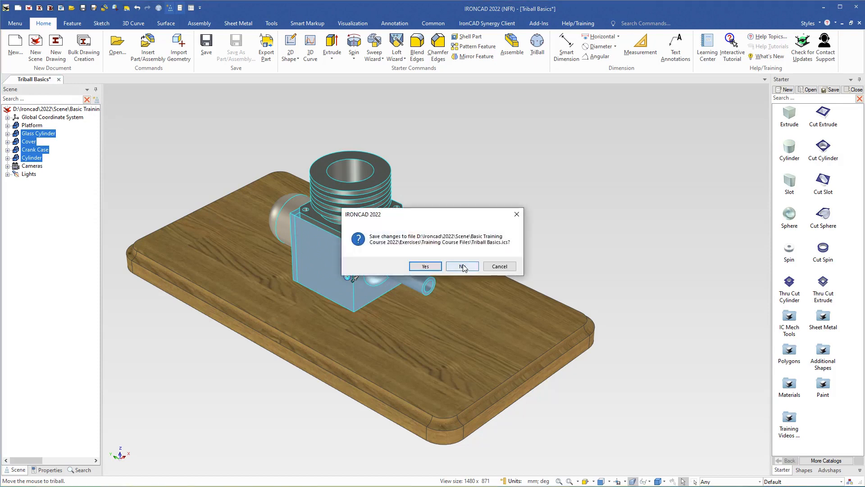